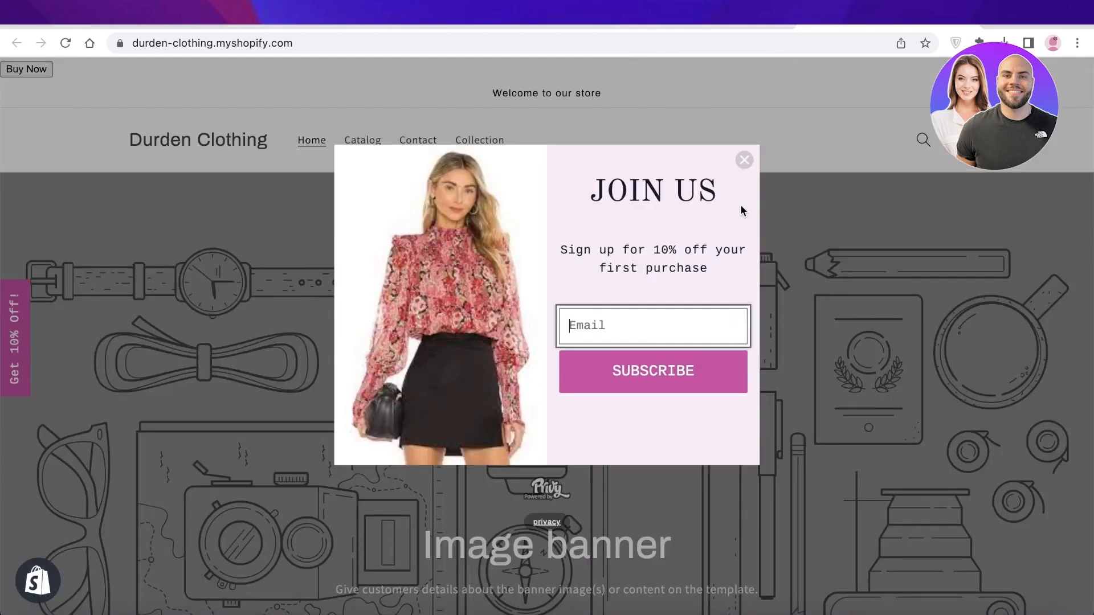
# Step: Dismiss the sign-up popup on the Durden Clothing storefront and look at its current header menu
pyautogui.click(745, 160)
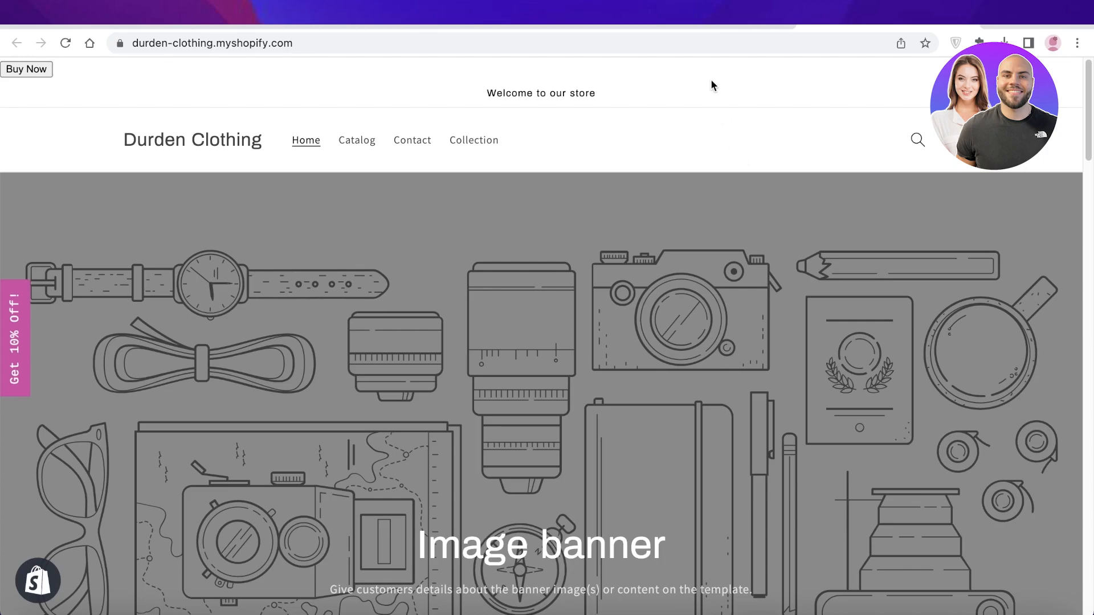
pyautogui.click(705, 16)
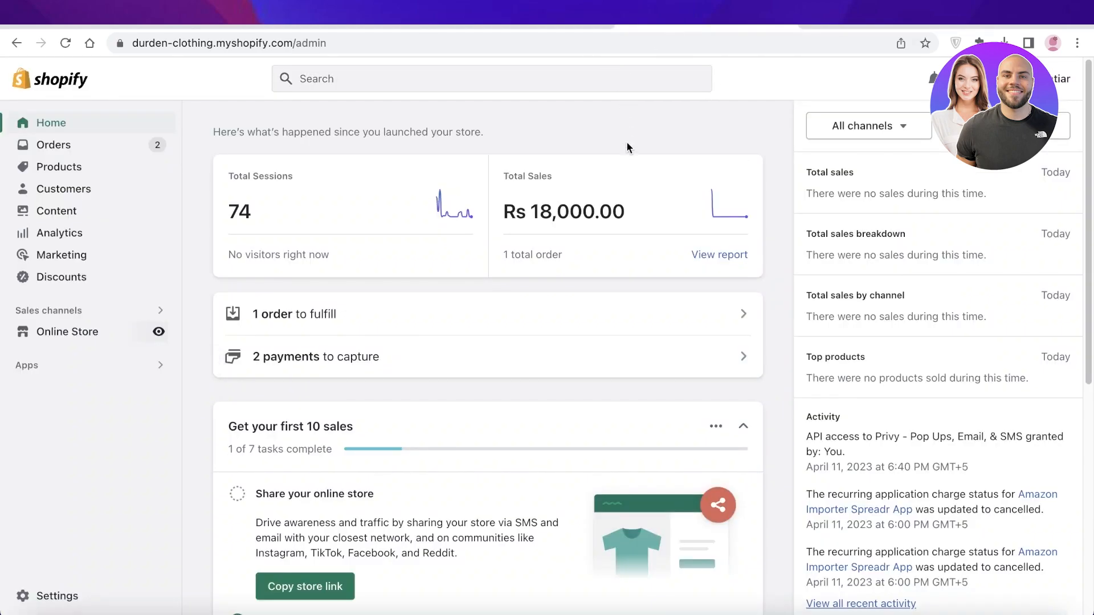
pyautogui.click(812, 26)
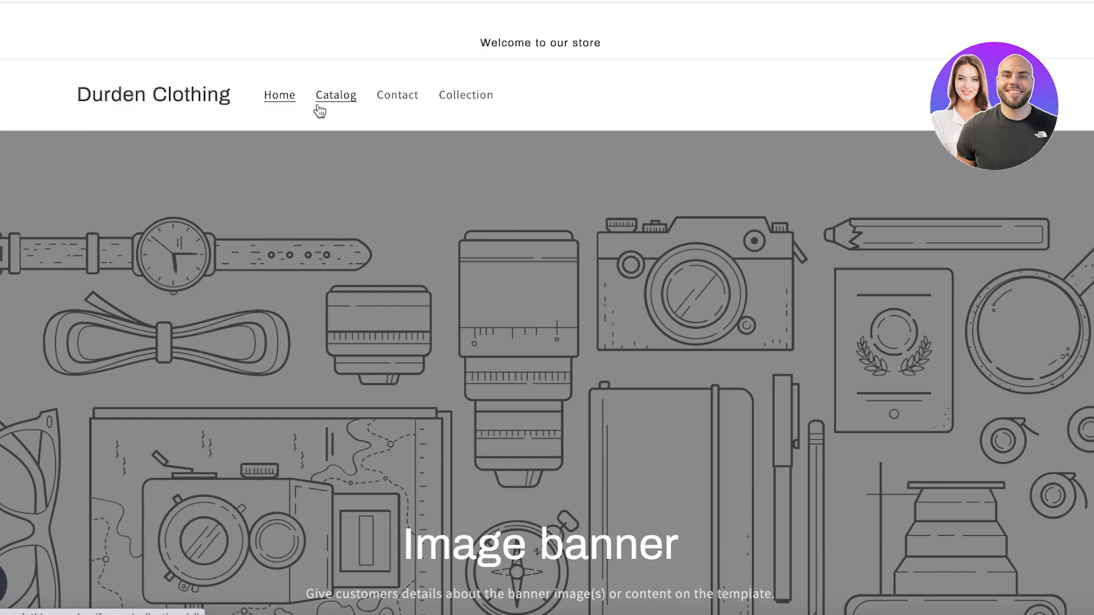
# Step: Switch to the Shopify admin and open the online store's Navigation settings
pyautogui.hotkey('ctrl', 'shift', 'Tab')
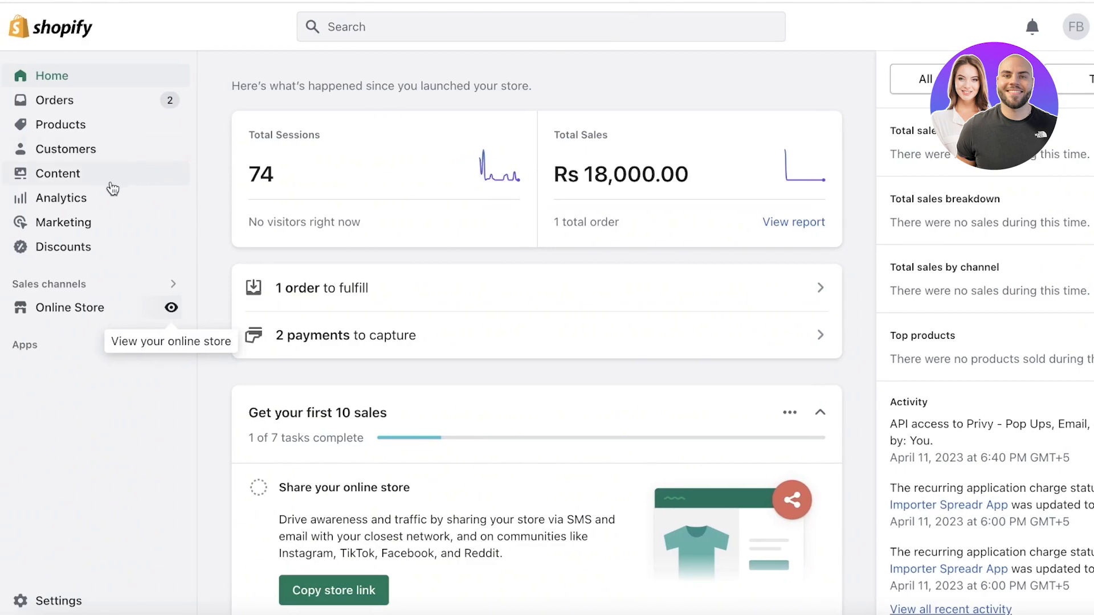
pyautogui.click(69, 311)
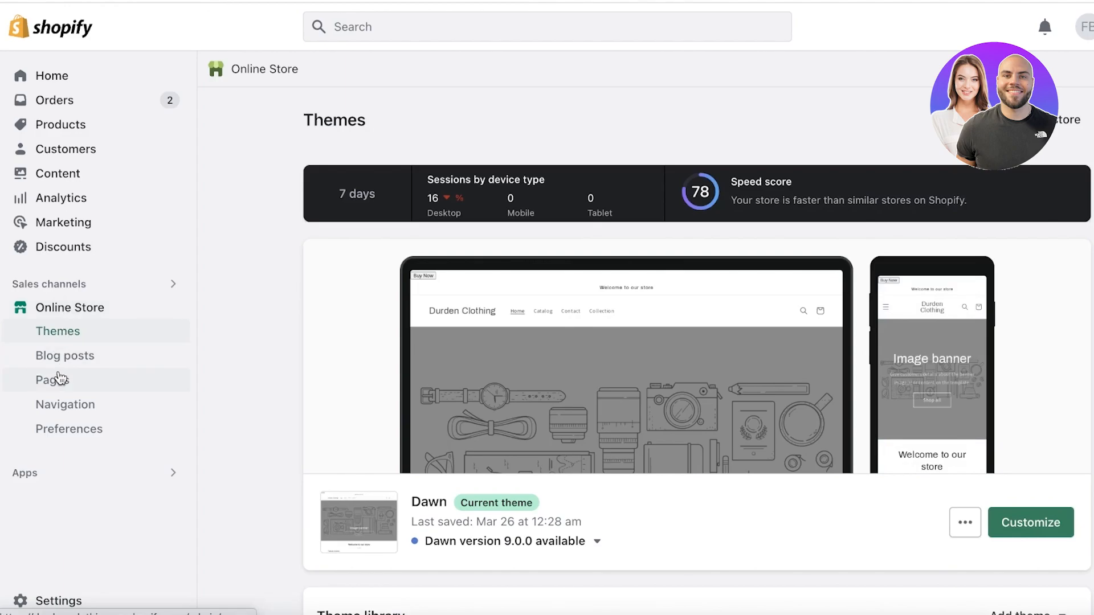
pyautogui.click(63, 408)
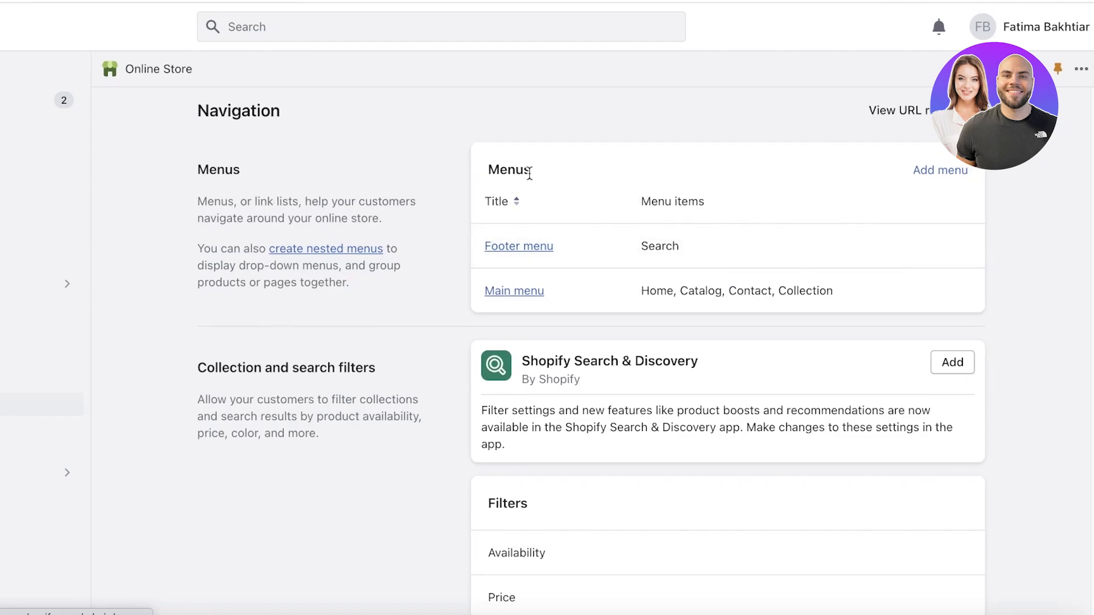
pyautogui.click(941, 171)
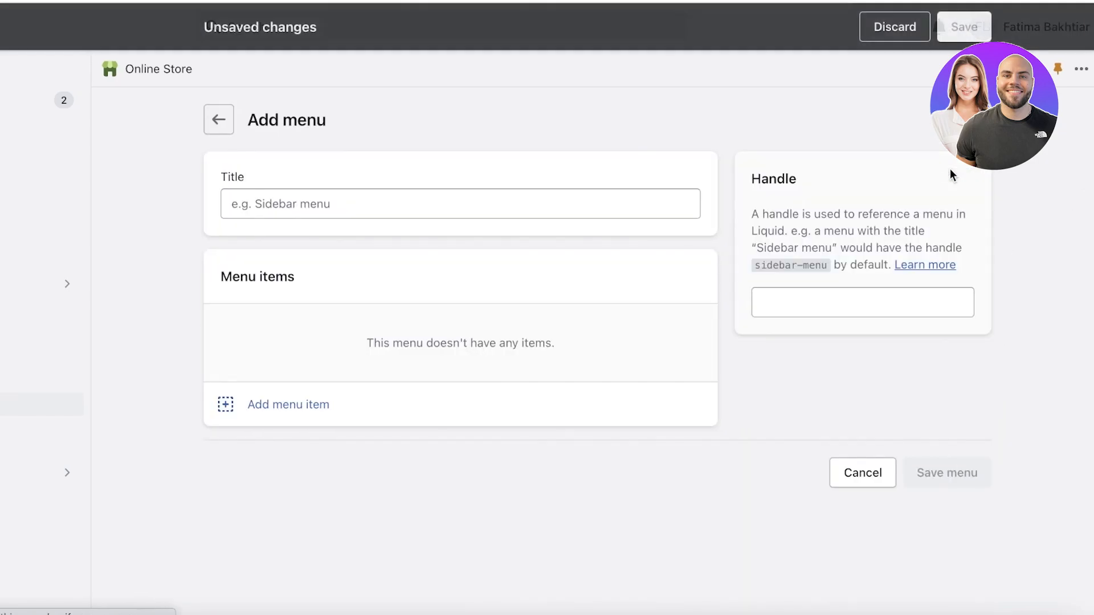
pyautogui.click(221, 121)
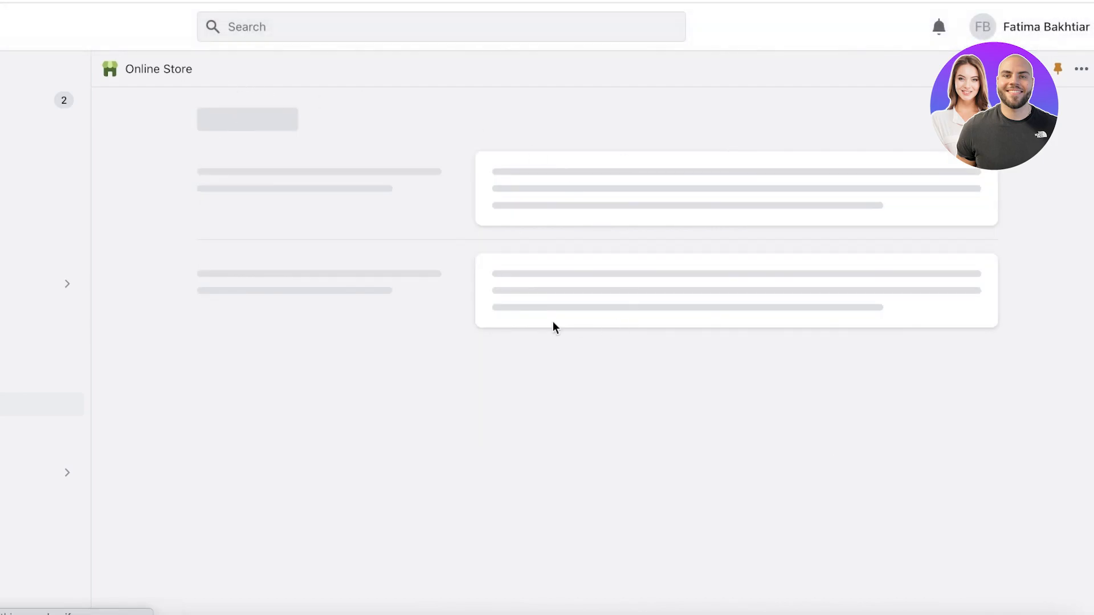
pyautogui.scroll(-2, 741, 219)
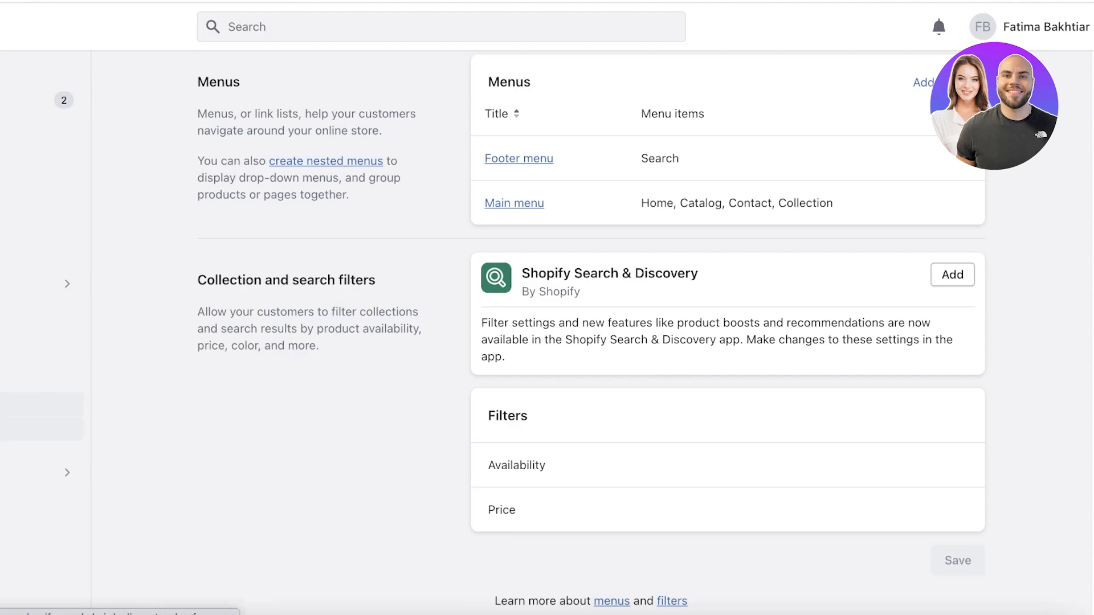
pyautogui.scroll(1, 723, 234)
pyautogui.scroll(1, 724, 234)
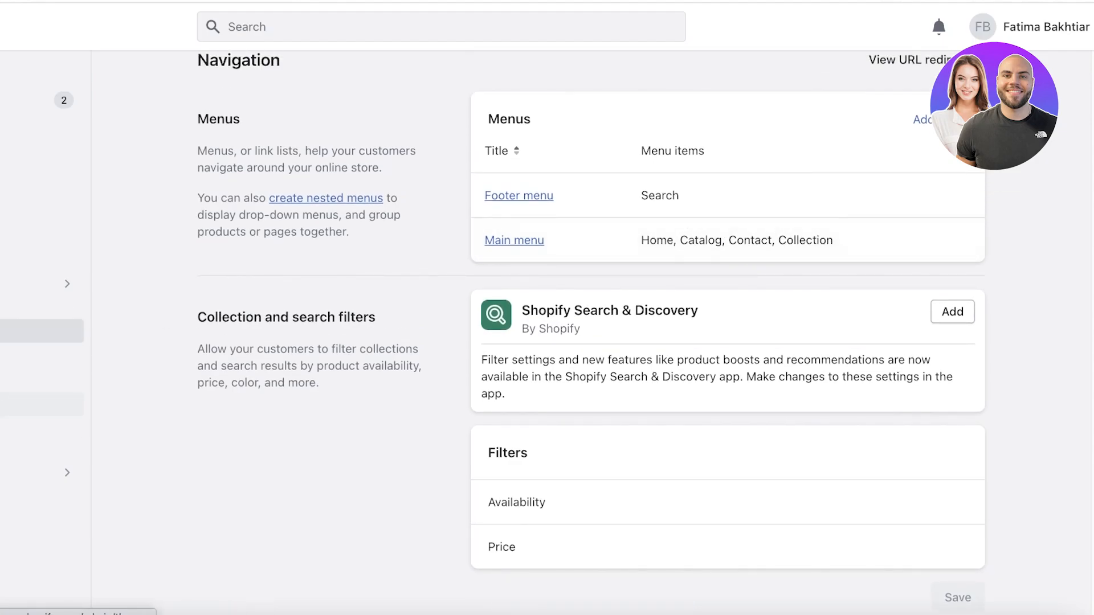
pyautogui.click(34, 332)
pyautogui.scroll(-10, 327, 442)
pyautogui.click(35, 380)
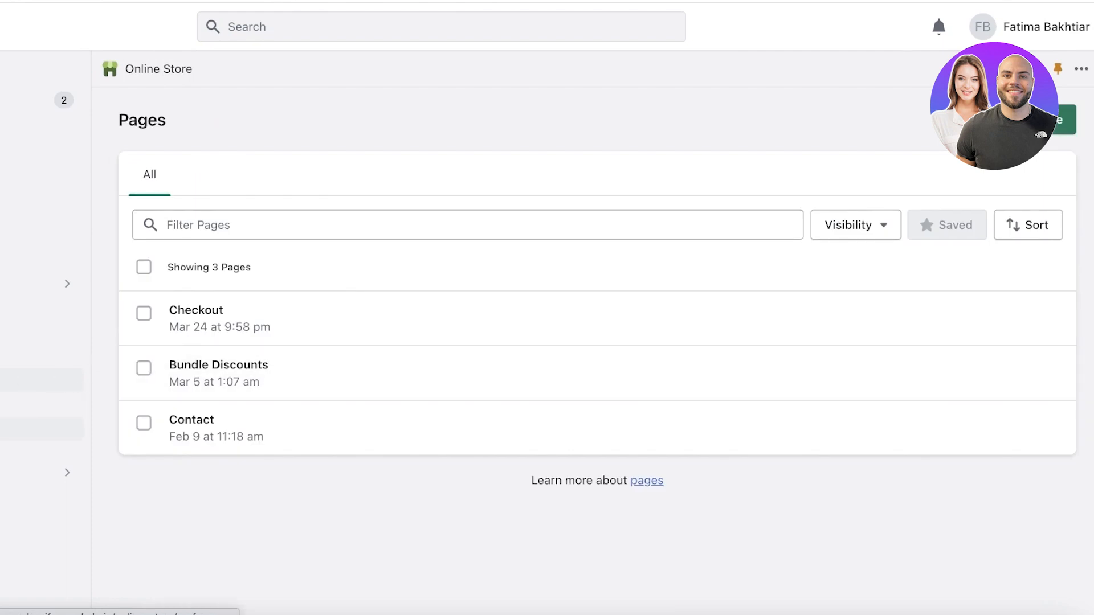
# Step: Examine the items of the existing Main menu in the store's navigation, and return to the menu list
pyautogui.click(34, 404)
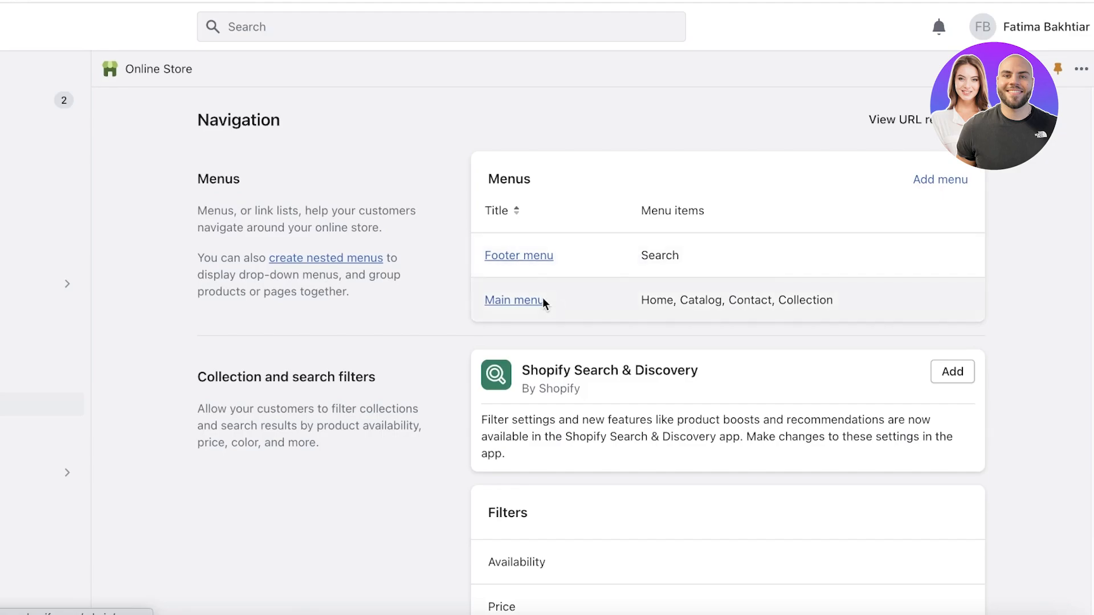
pyautogui.click(515, 304)
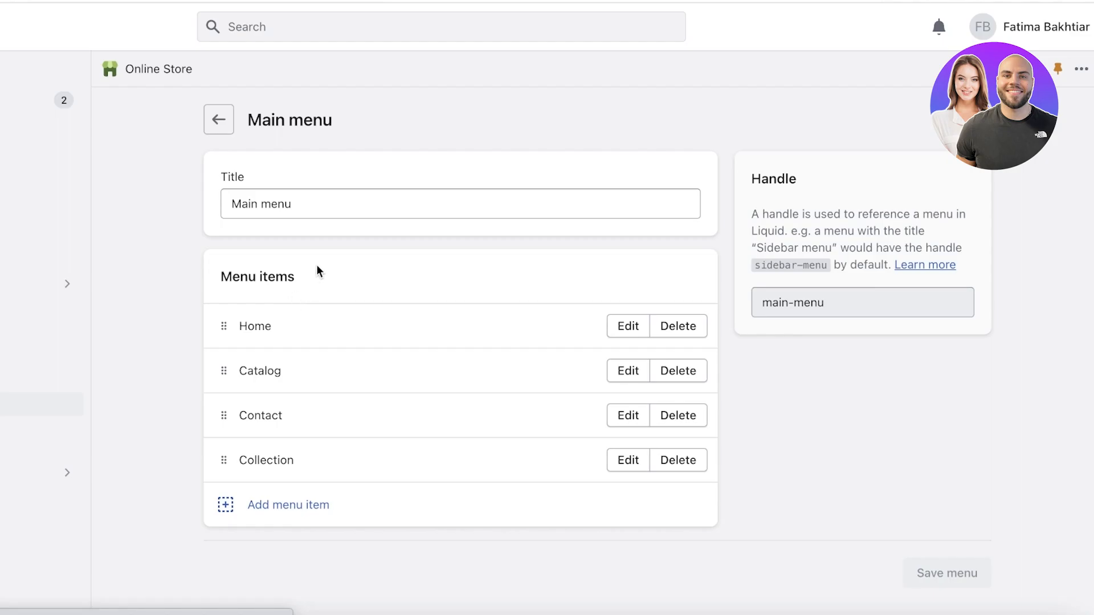
pyautogui.click(219, 120)
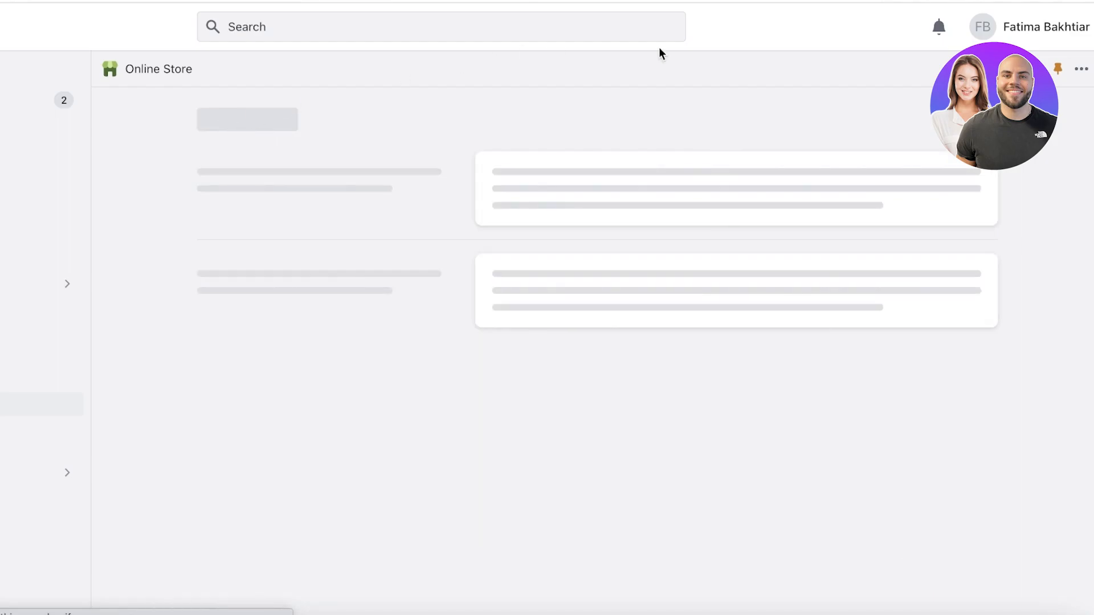
# Step: Start a new navigation menu titled "New Demo Menu"
pyautogui.click(932, 192)
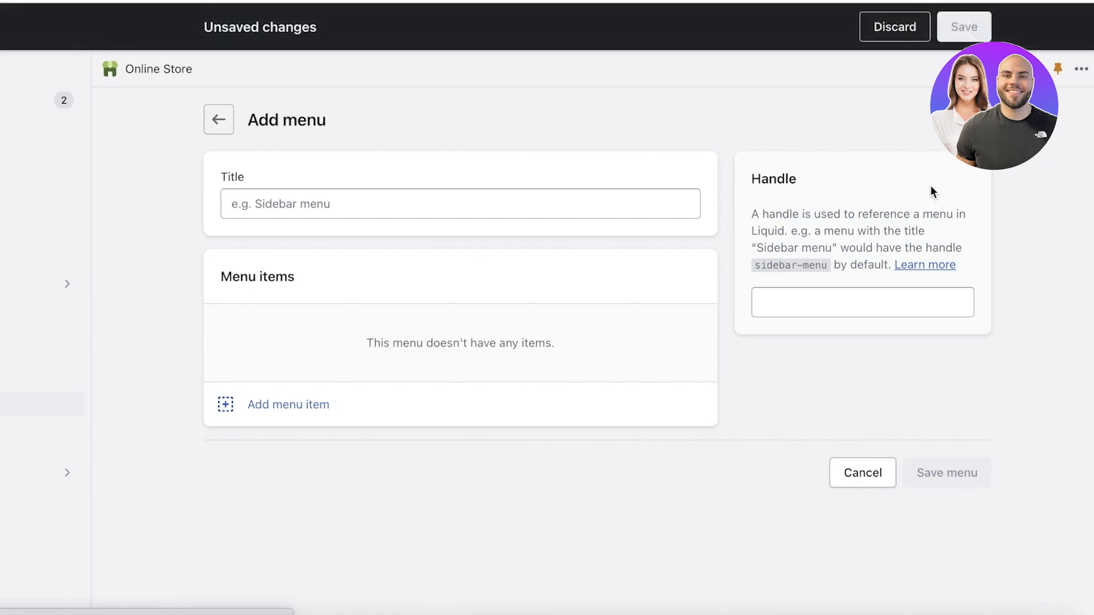
pyautogui.click(493, 201)
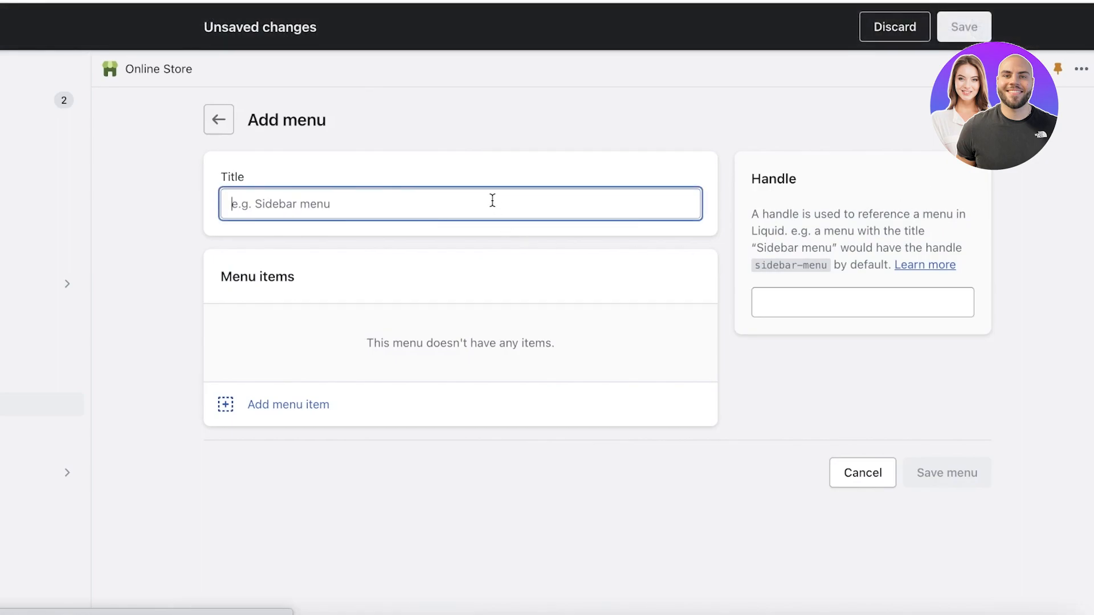
pyautogui.write('New Demo Menu')
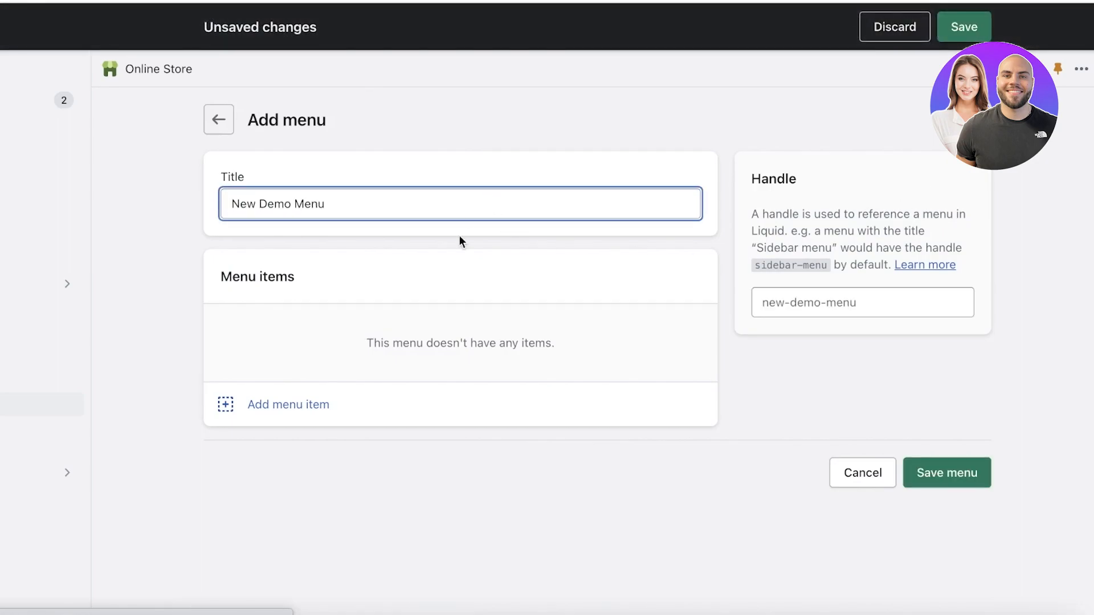
# Step: Add a "Home" item with its link to the new menu
pyautogui.click(260, 412)
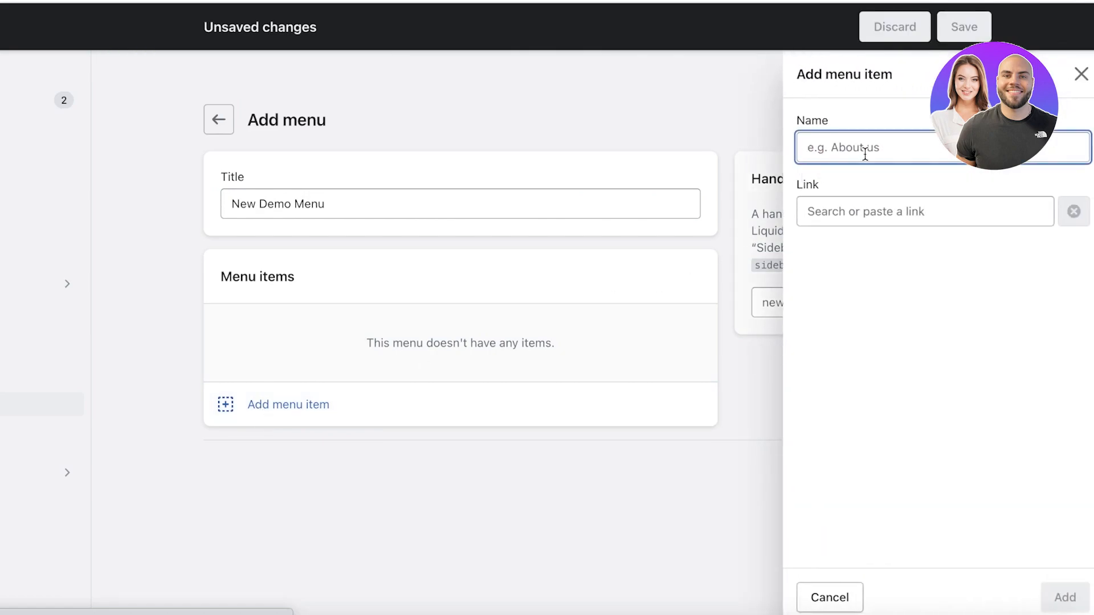
pyautogui.write('Home')
pyautogui.click(1076, 587)
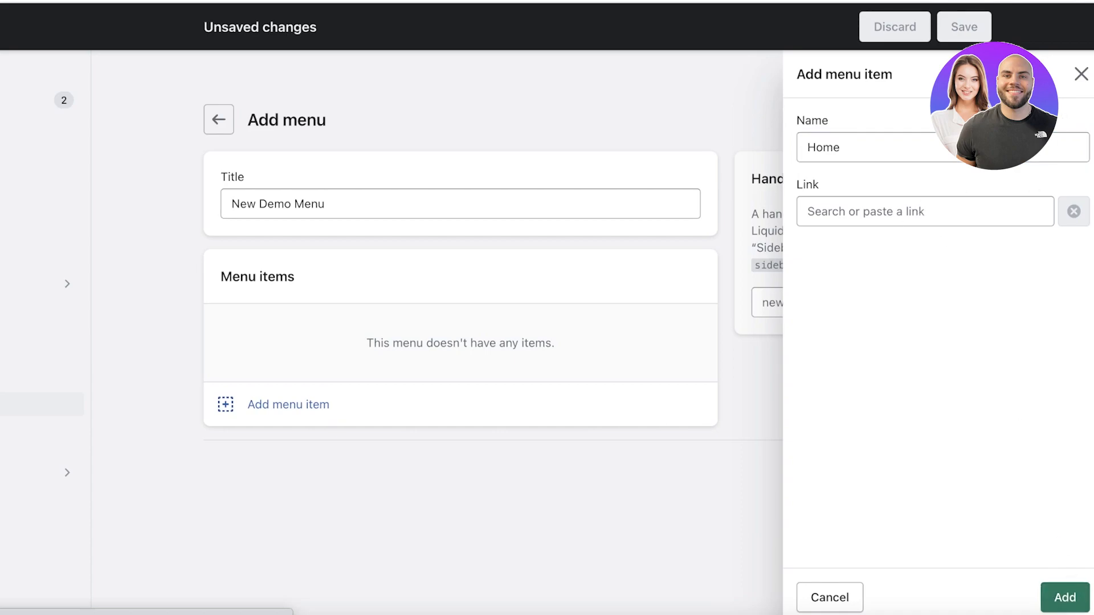
pyautogui.click(1055, 594)
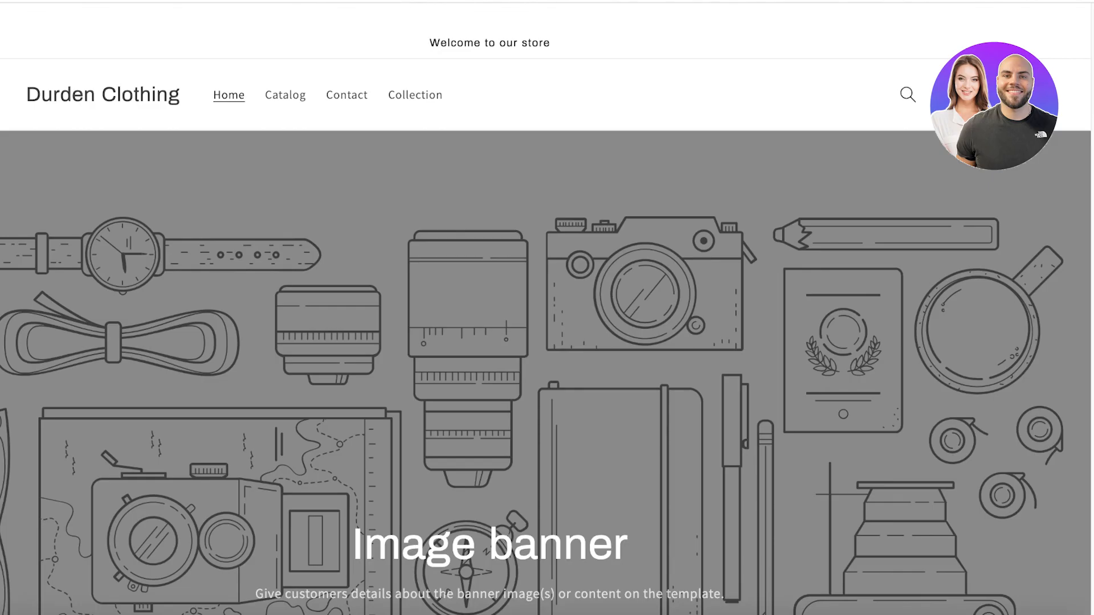
pyautogui.rightClick(407, 2)
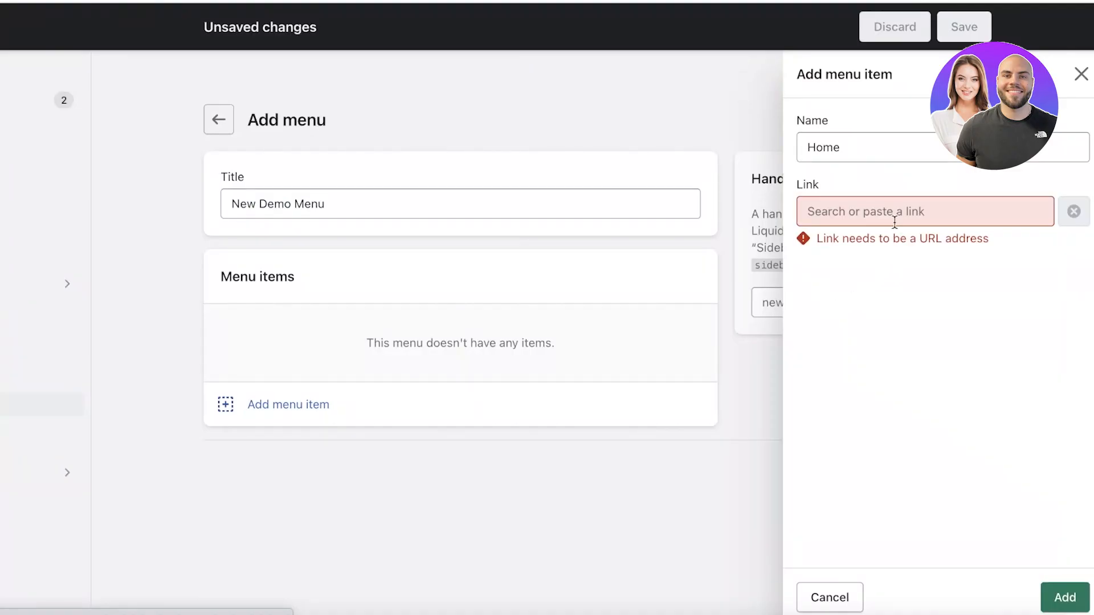
pyautogui.rightClick(893, 209)
pyautogui.click(784, 232)
pyautogui.click(819, 251)
pyautogui.click(1061, 608)
# Step: Add a "Products" item and a "Collections" item linked to All collections to the new menu
pyautogui.click(239, 385)
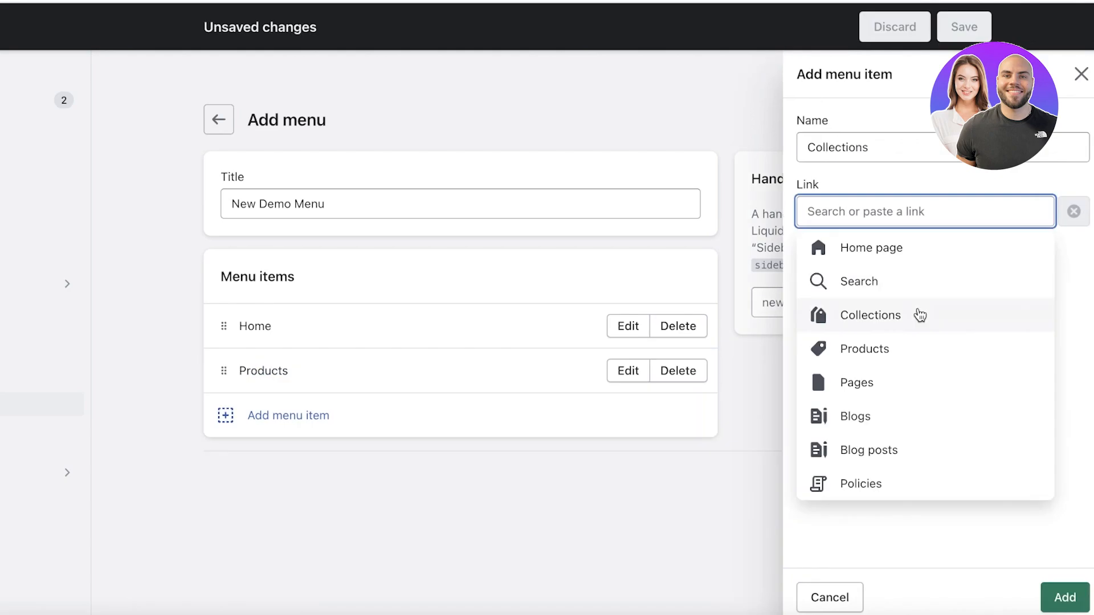
pyautogui.click(919, 315)
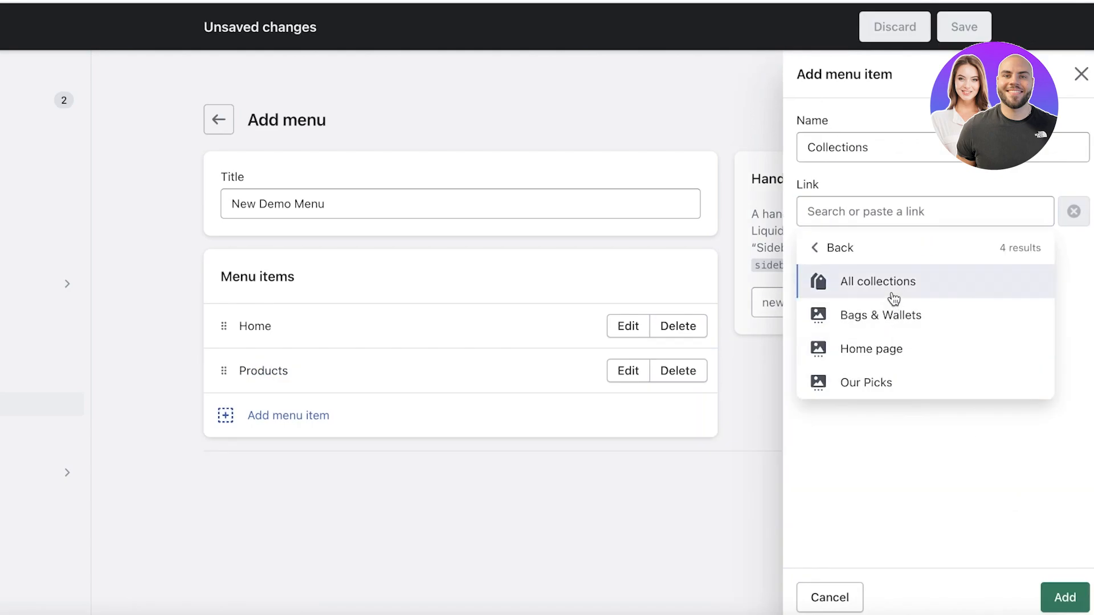
pyautogui.click(893, 299)
pyautogui.click(1064, 597)
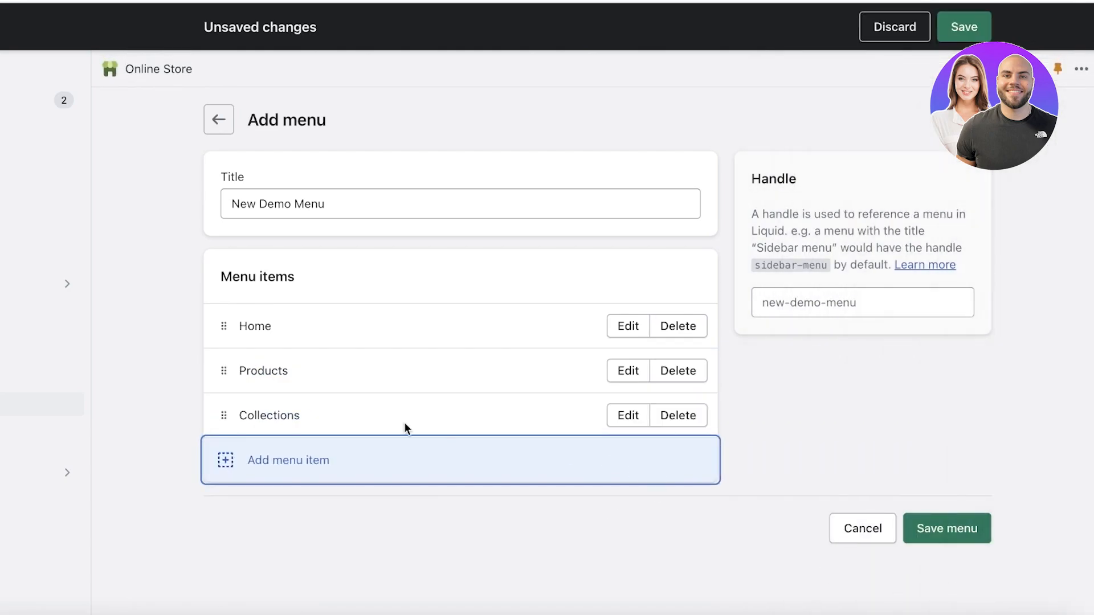
# Step: Add a "Flash Sale!" item to the end of the new menu
pyautogui.click(268, 460)
pyautogui.write('Flash Sale!')
pyautogui.press('Return')
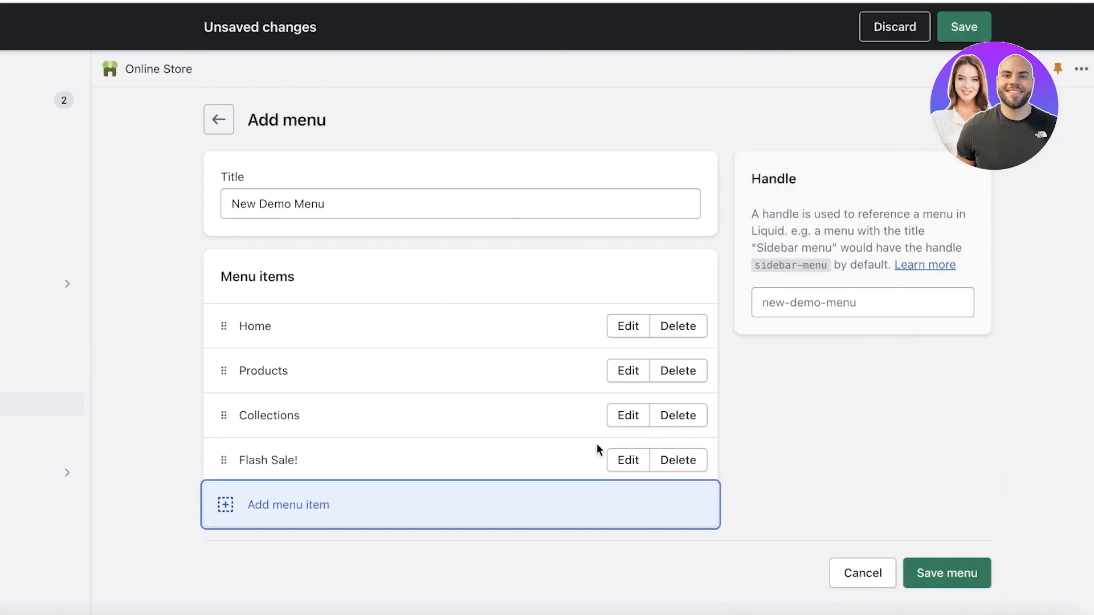
# Step: Save the new menu and return to the navigation overview to review the menu list
pyautogui.click(944, 572)
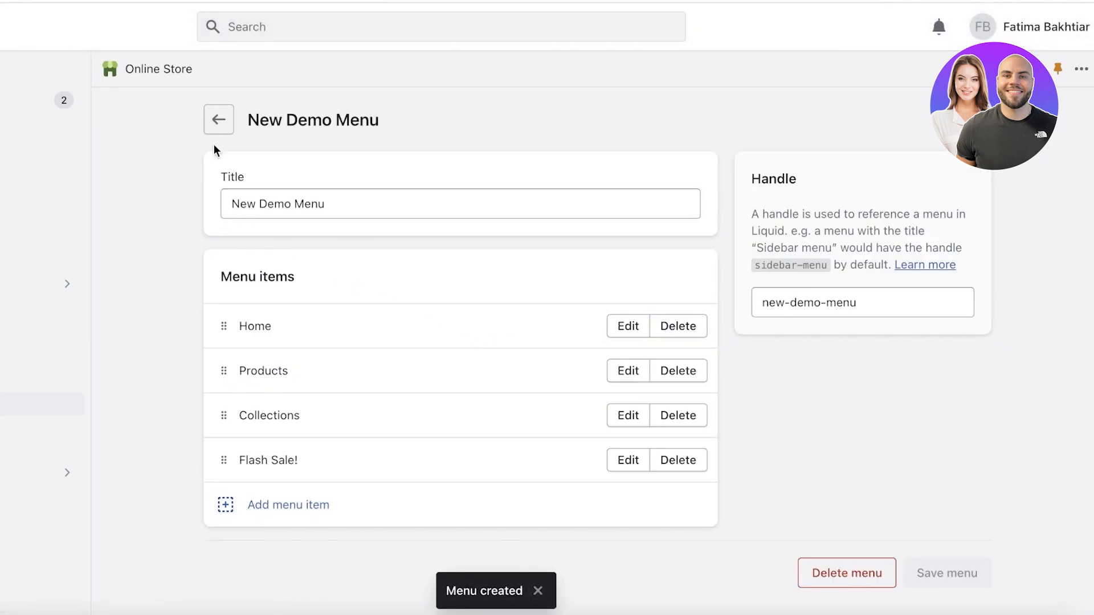
pyautogui.click(220, 126)
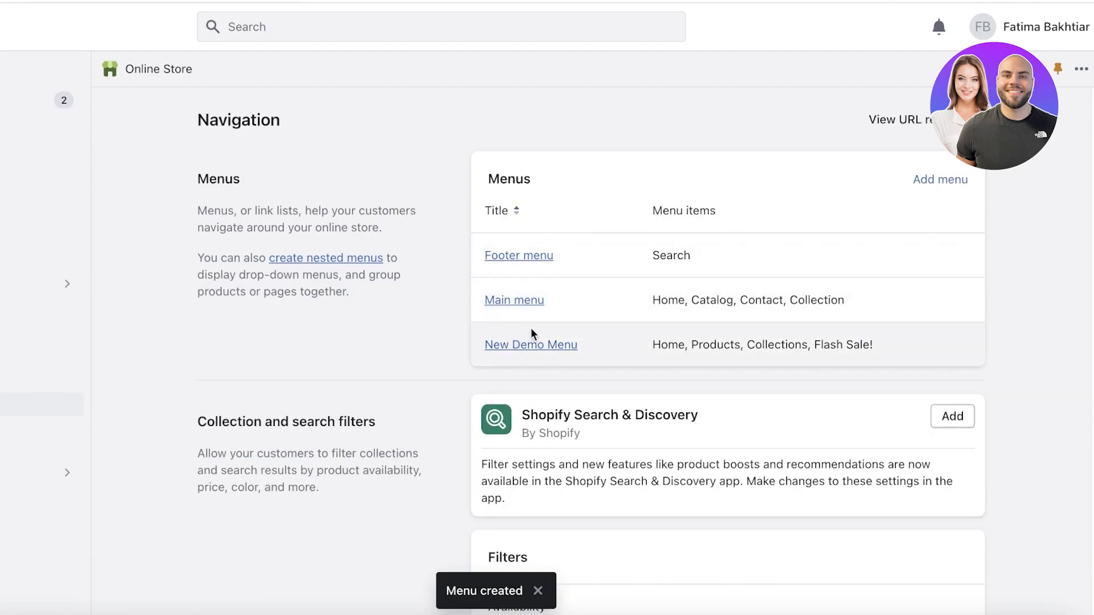
pyautogui.scroll(-1, 702, 368)
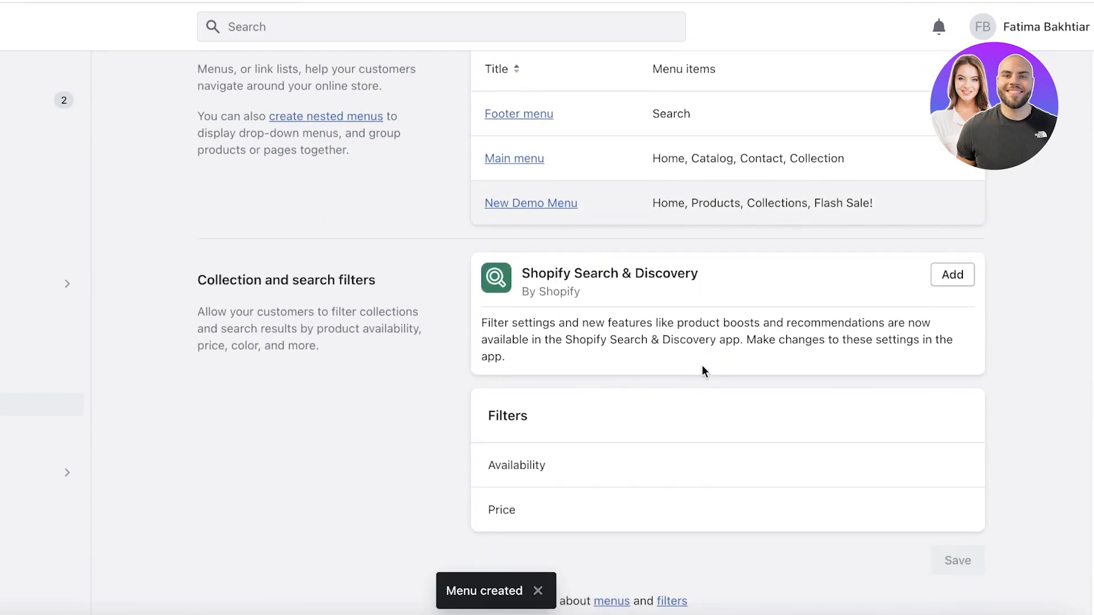
pyautogui.scroll(1, 702, 364)
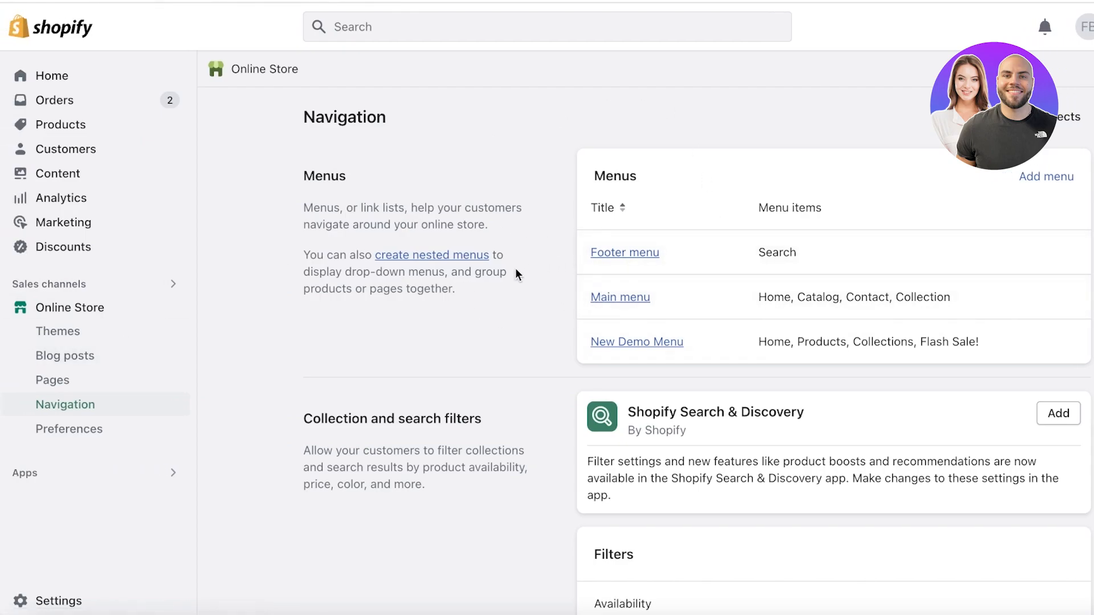
# Step: Check the additional actions of the current Dawn theme, and open that theme for customization
pyautogui.click(43, 332)
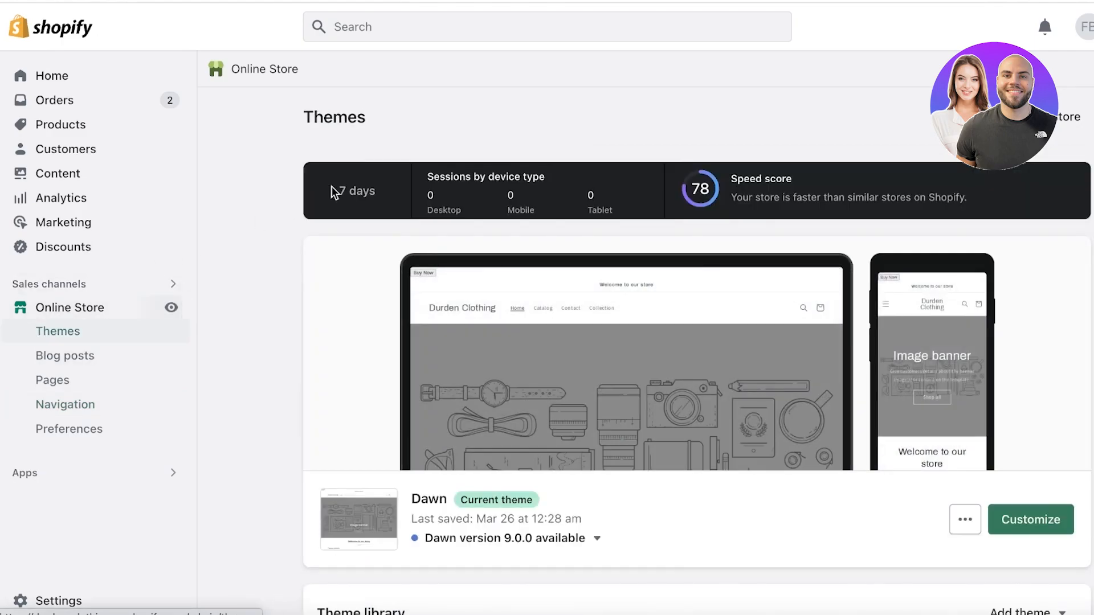
pyautogui.scroll(-3, 699, 197)
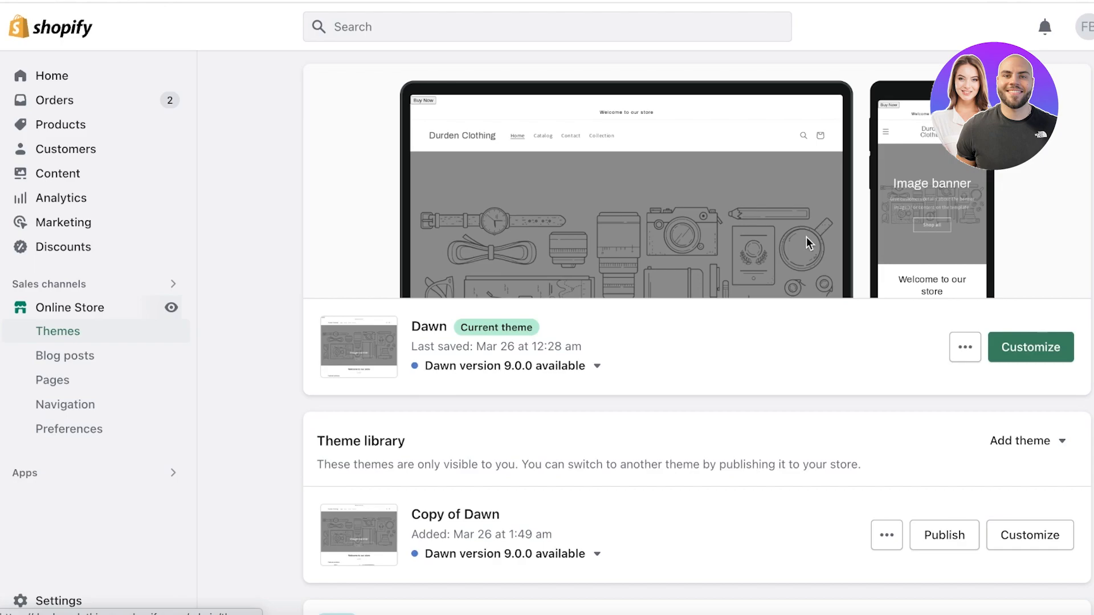
pyautogui.click(964, 349)
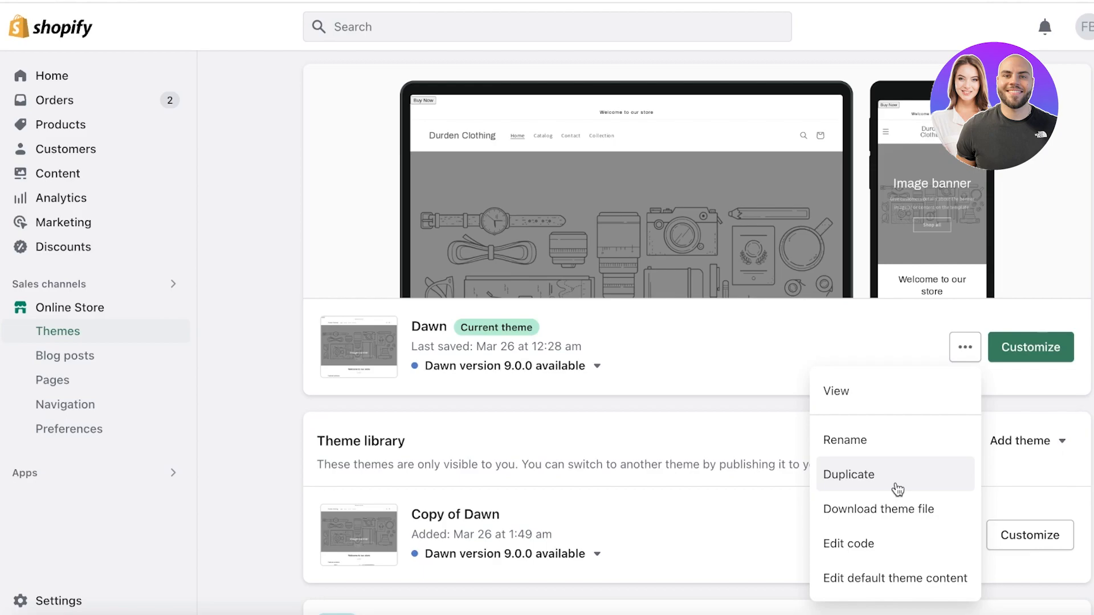
pyautogui.click(719, 265)
pyautogui.scroll(-1, 411, 496)
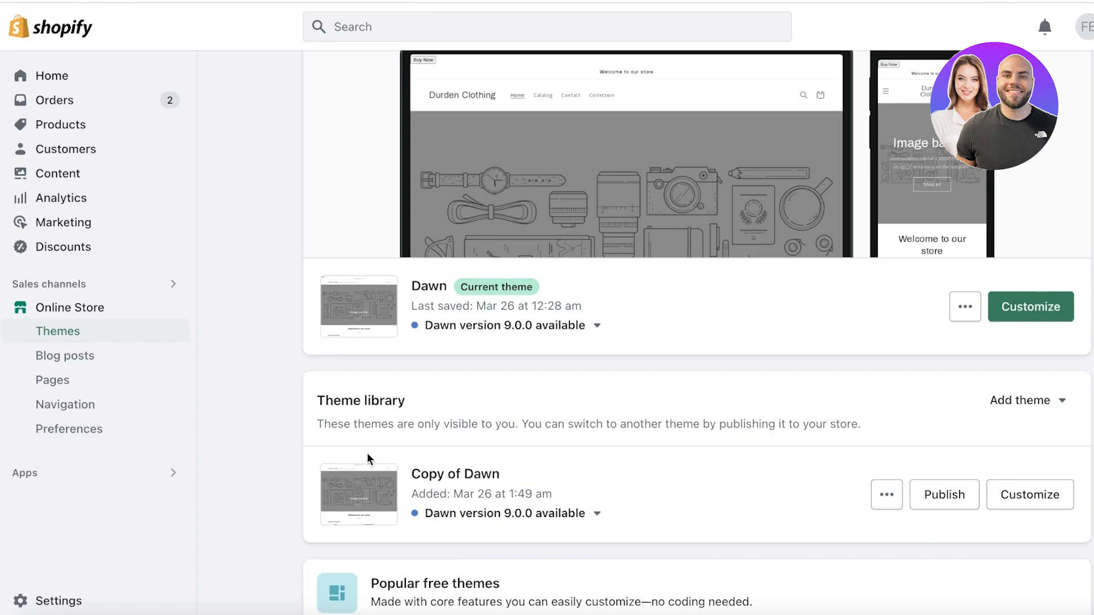
pyautogui.scroll(3, 368, 449)
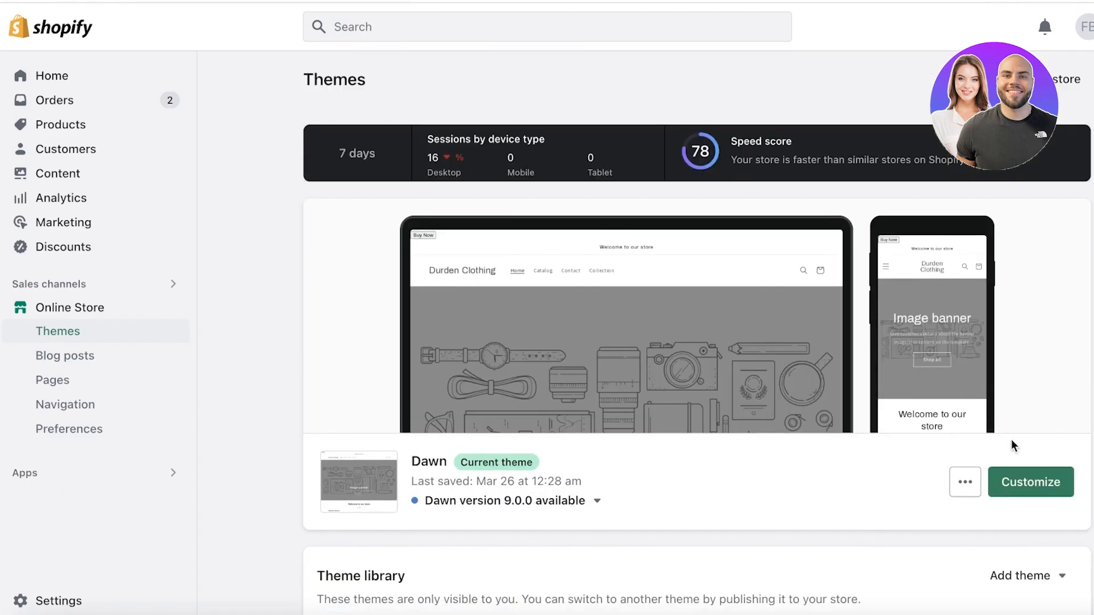
pyautogui.click(1027, 479)
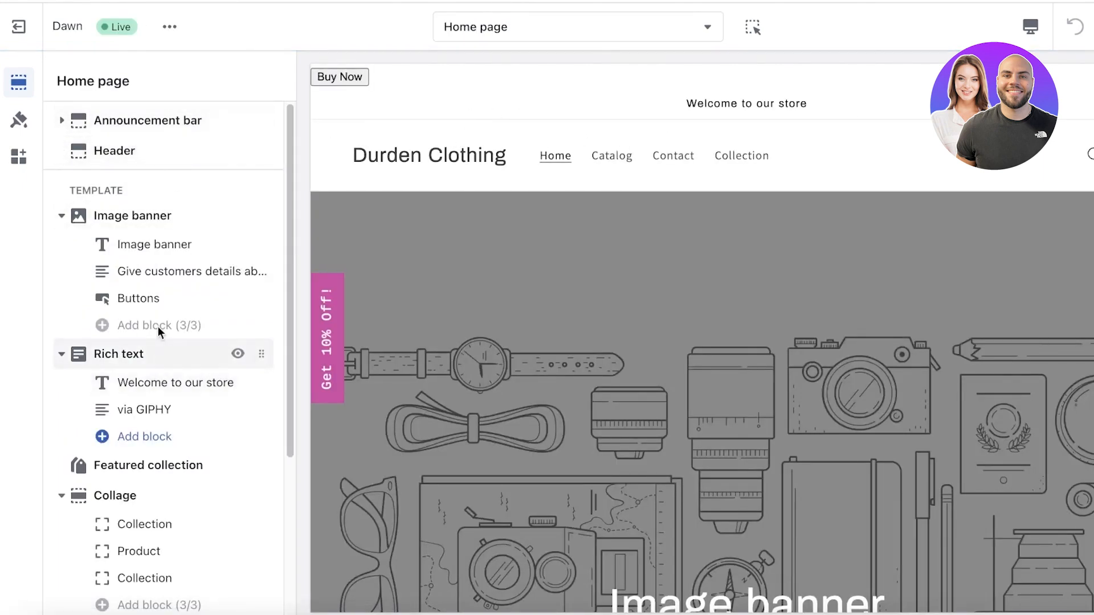
# Step: Check the announcement bar section's settings, reload the editor, and return to the home page's section list
pyautogui.click(118, 120)
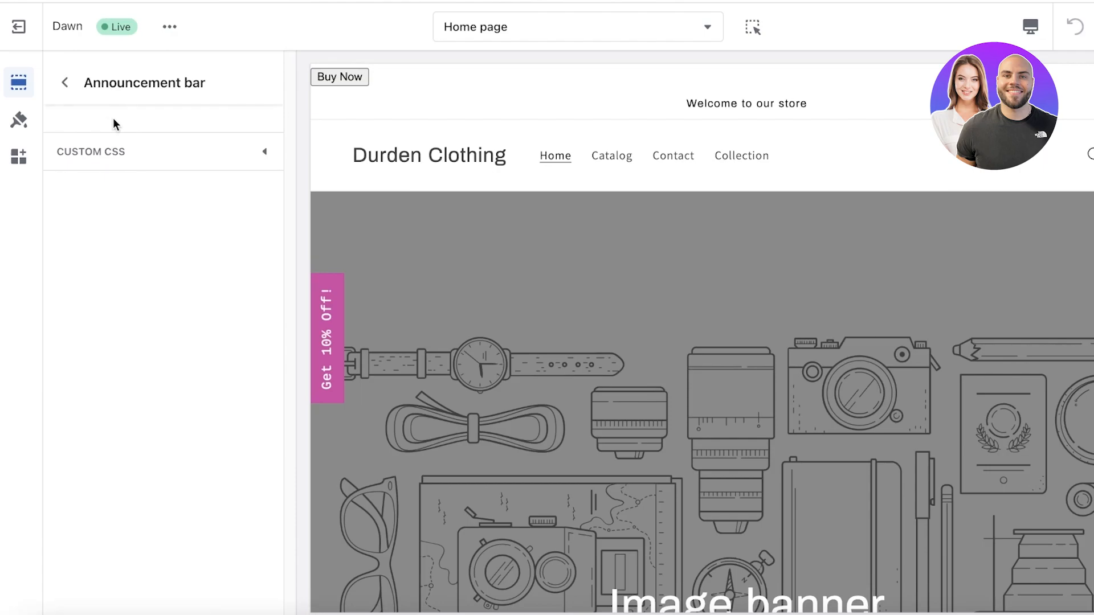
pyautogui.click(65, 83)
pyautogui.click(66, 121)
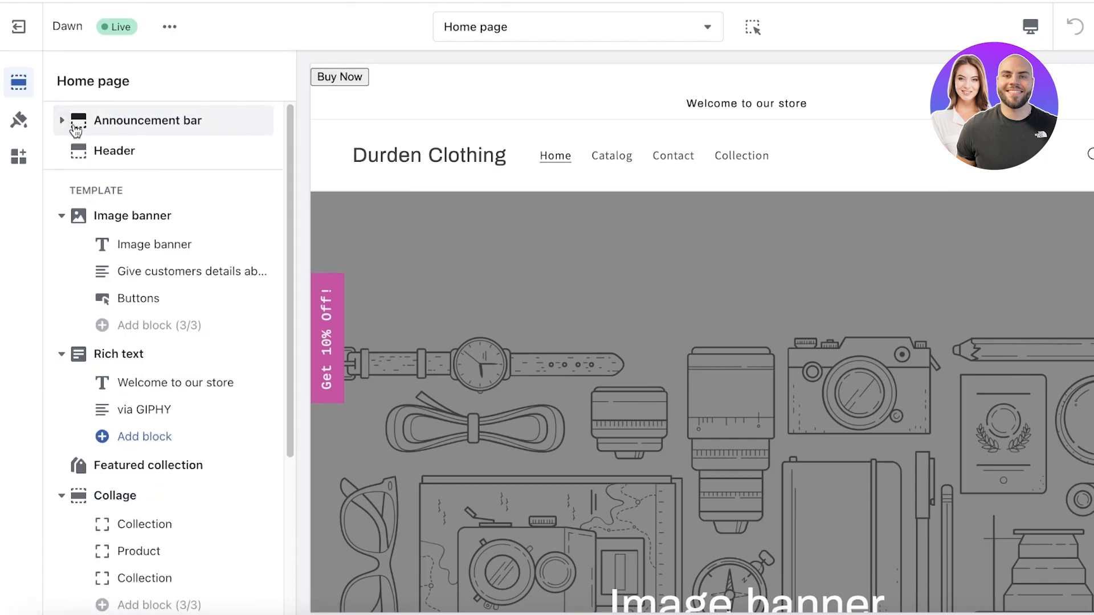
pyautogui.click(67, 121)
pyautogui.moveTo(261, 147); pyautogui.dragTo(265, 151)
pyautogui.press('super+r')
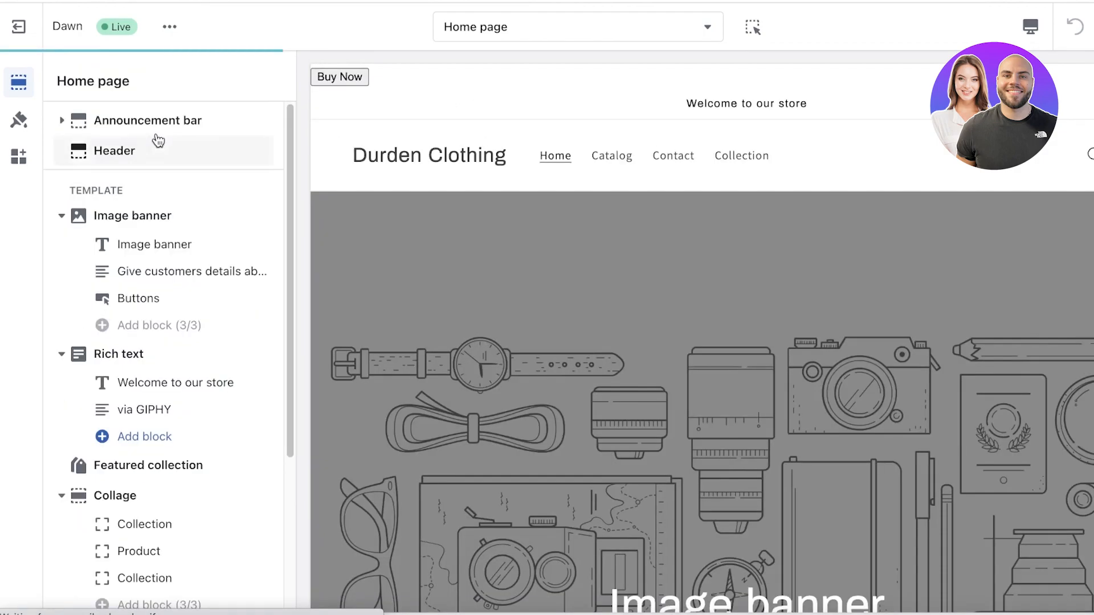
pyautogui.click(81, 118)
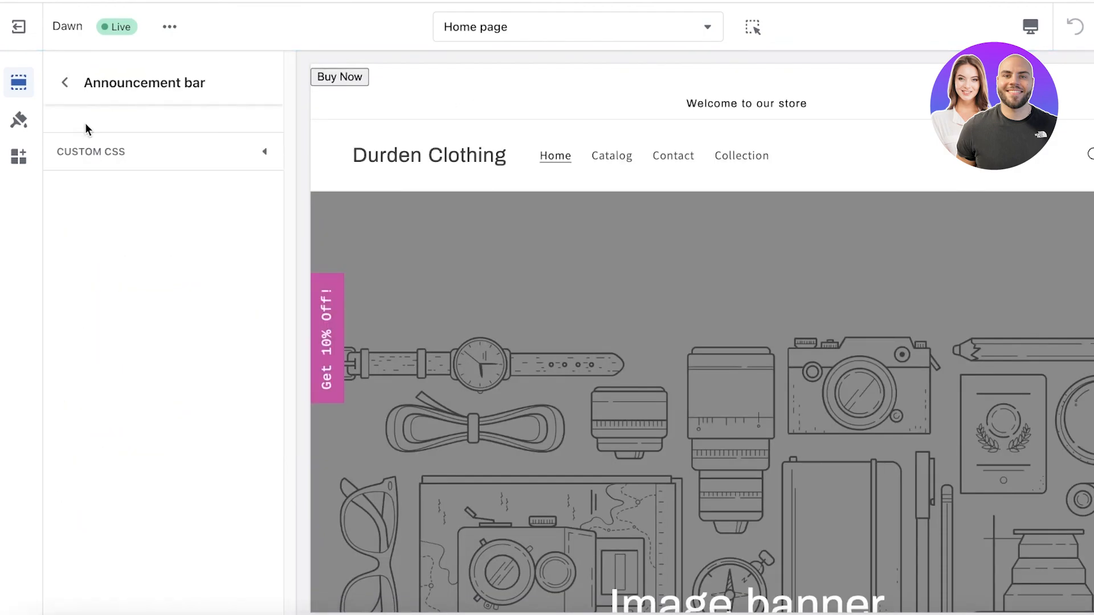
pyautogui.click(65, 82)
# Step: Review the color scheme and text alignment options of the "Welcome to our store" announcement, and remove that block
pyautogui.click(180, 147)
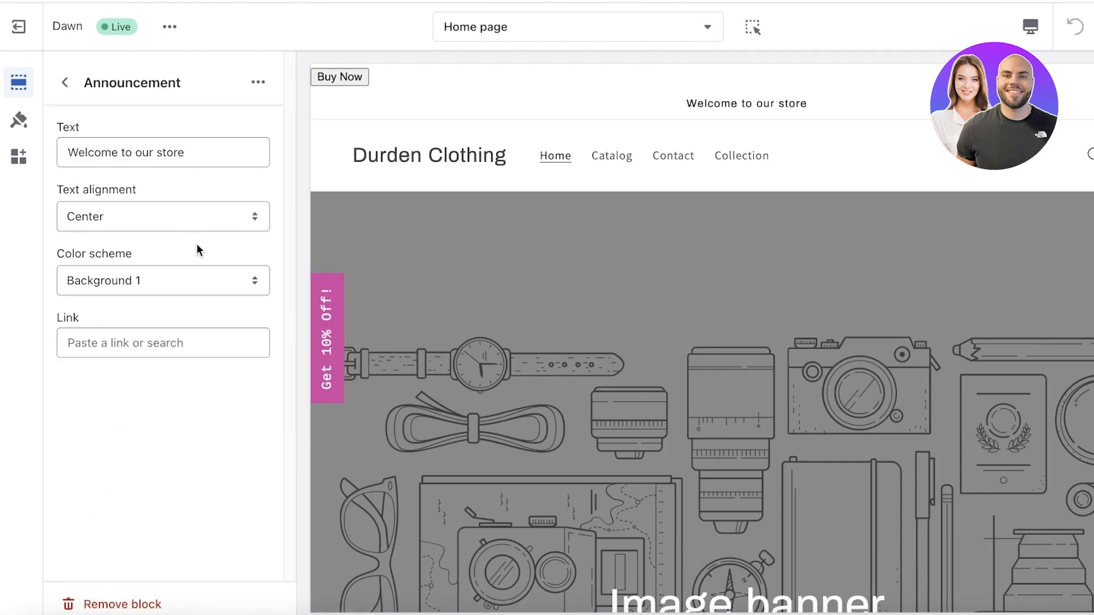
pyautogui.click(182, 278)
pyautogui.click(201, 200)
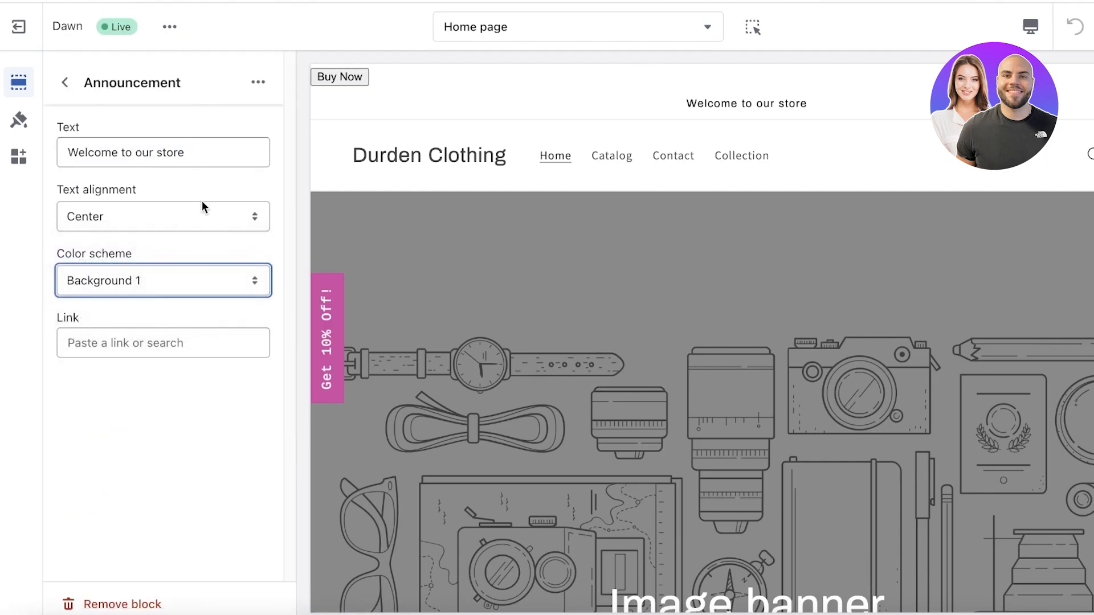
pyautogui.click(199, 217)
pyautogui.click(127, 372)
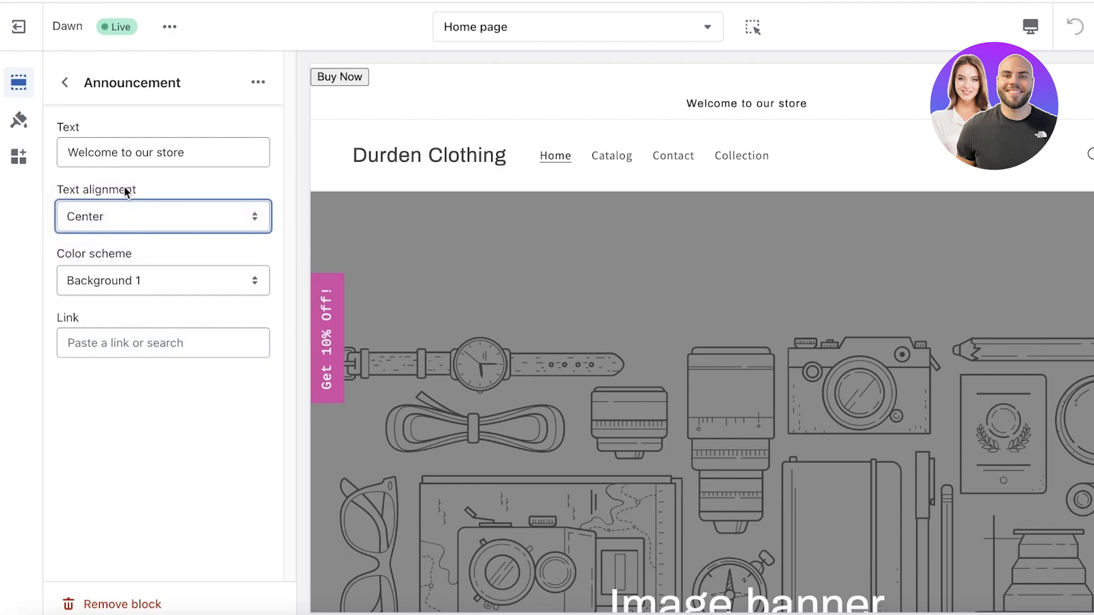
pyautogui.click(258, 83)
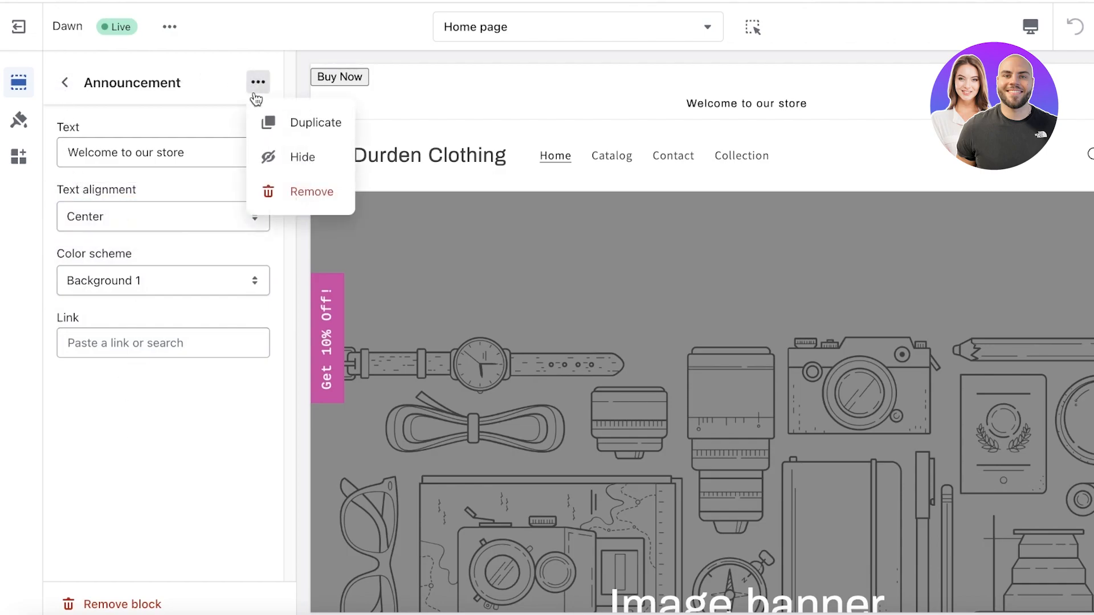
pyautogui.click(290, 190)
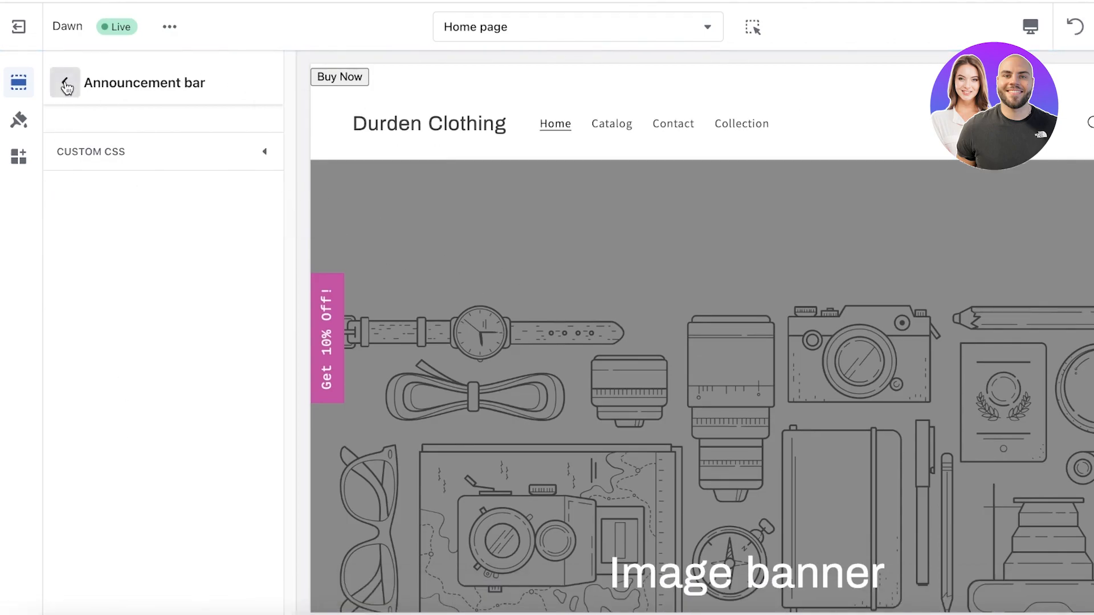
# Step: Try the Buy Now button in the store preview and retry loading the page in the editor
pyautogui.click(339, 77)
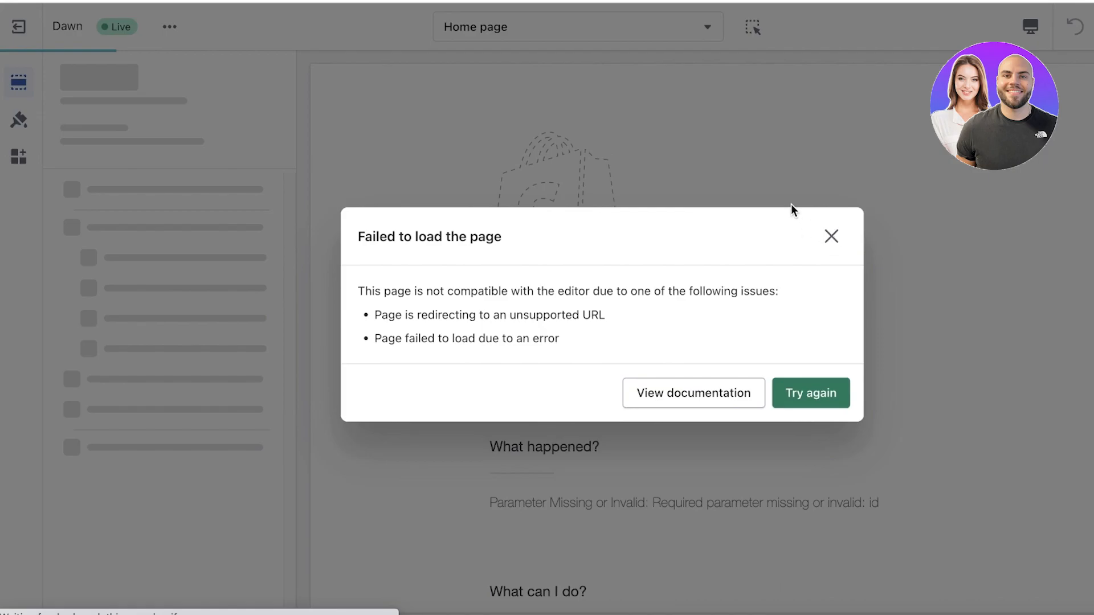
pyautogui.click(786, 395)
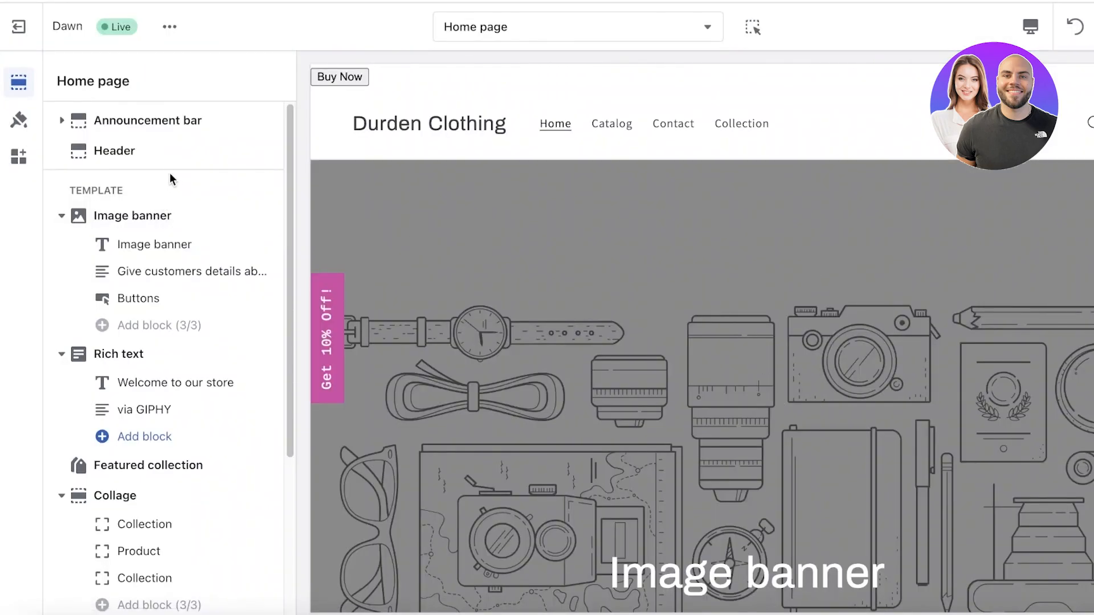
# Step: Check the blocks inside the announcement bar and open the header section's settings
pyautogui.click(153, 158)
pyautogui.click(67, 86)
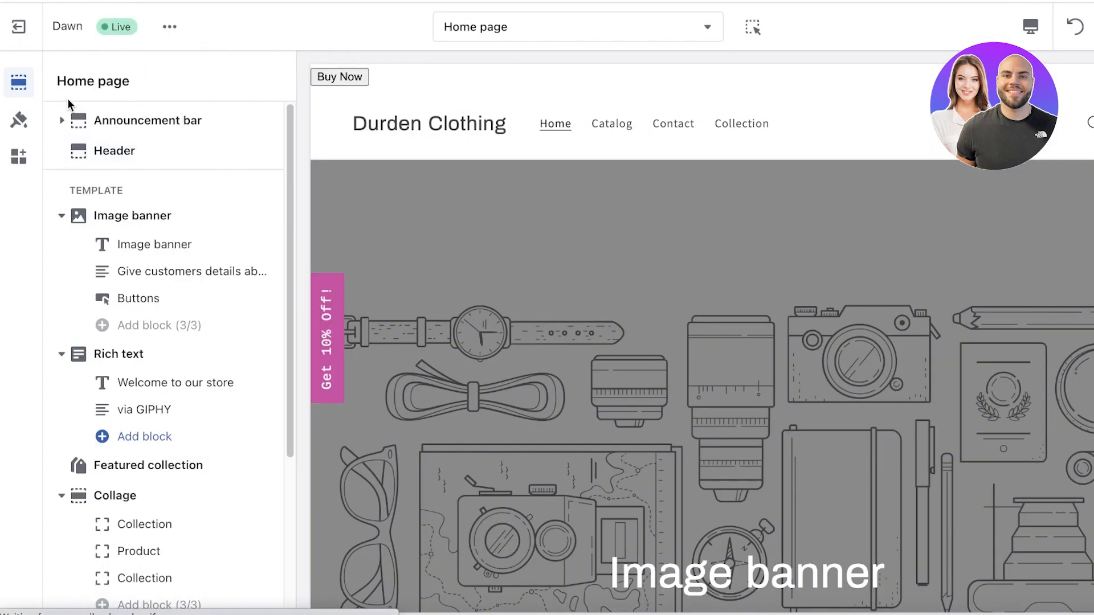
pyautogui.click(156, 121)
pyautogui.click(64, 82)
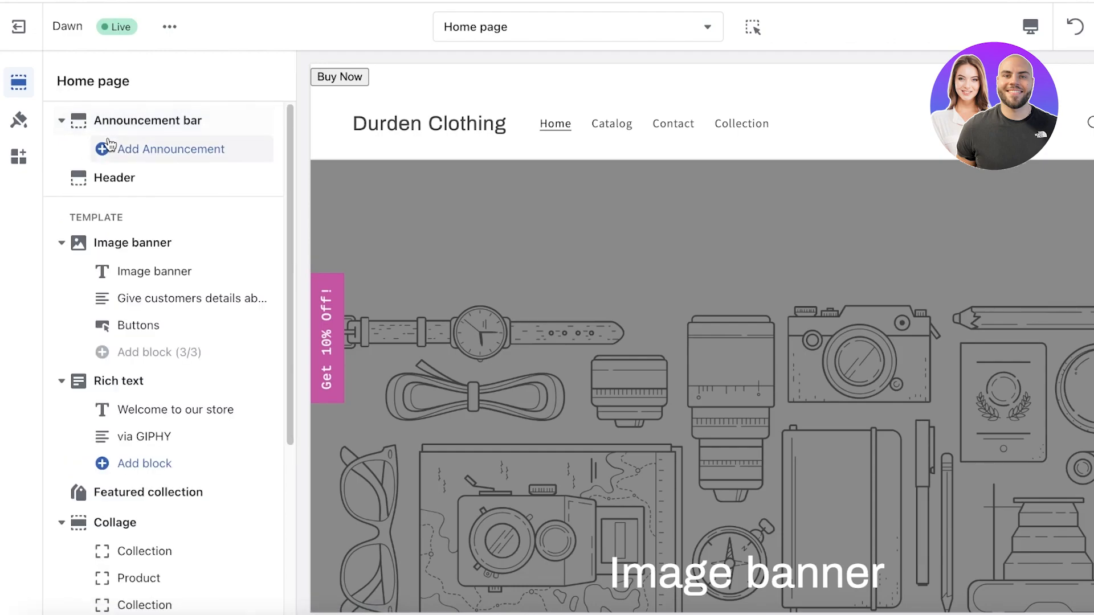
pyautogui.click(97, 177)
pyautogui.click(66, 85)
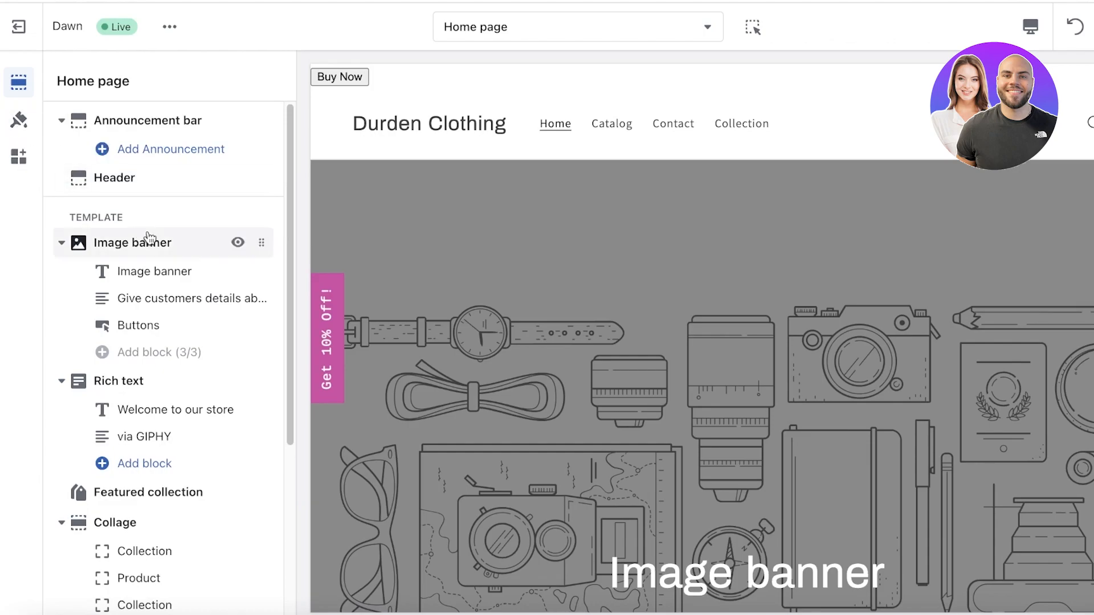
pyautogui.click(110, 187)
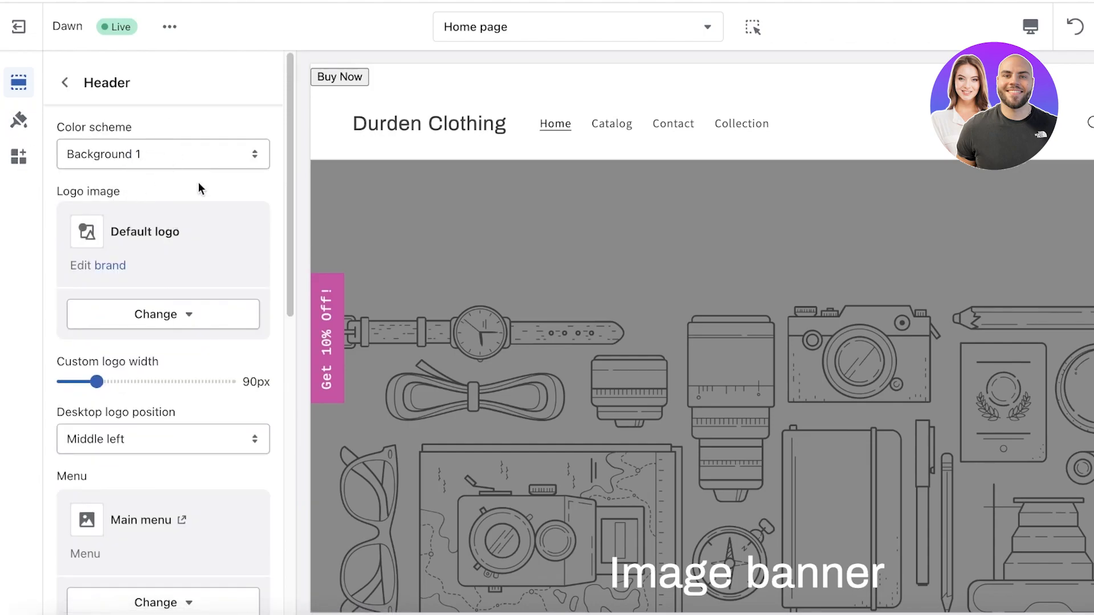
# Step: Try the Background 2, Accent 2 and Accent 1 color schemes on the header
pyautogui.click(135, 156)
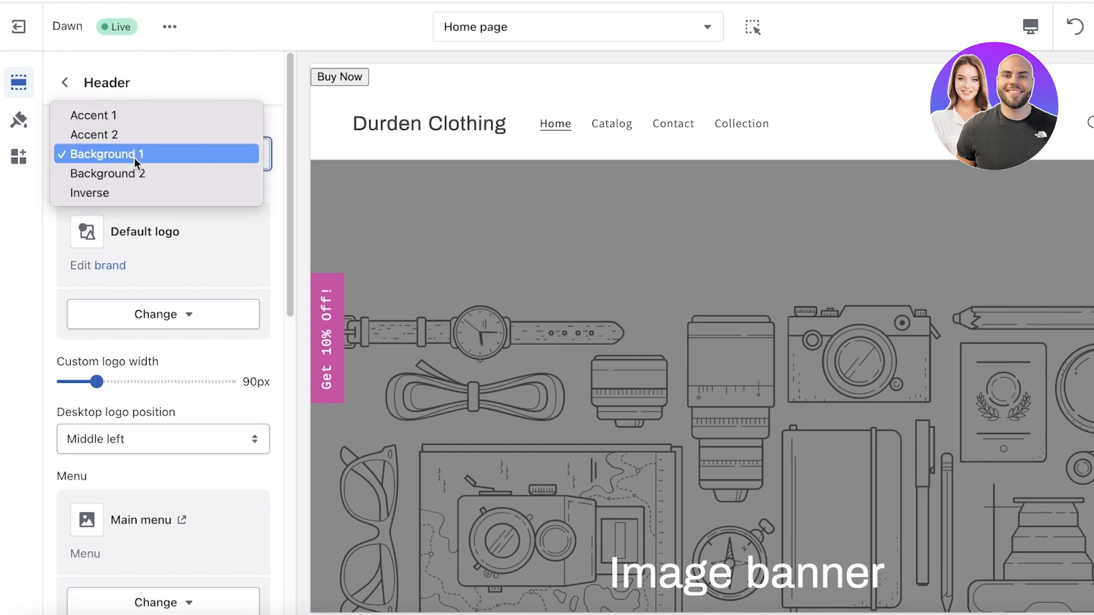
pyautogui.click(177, 176)
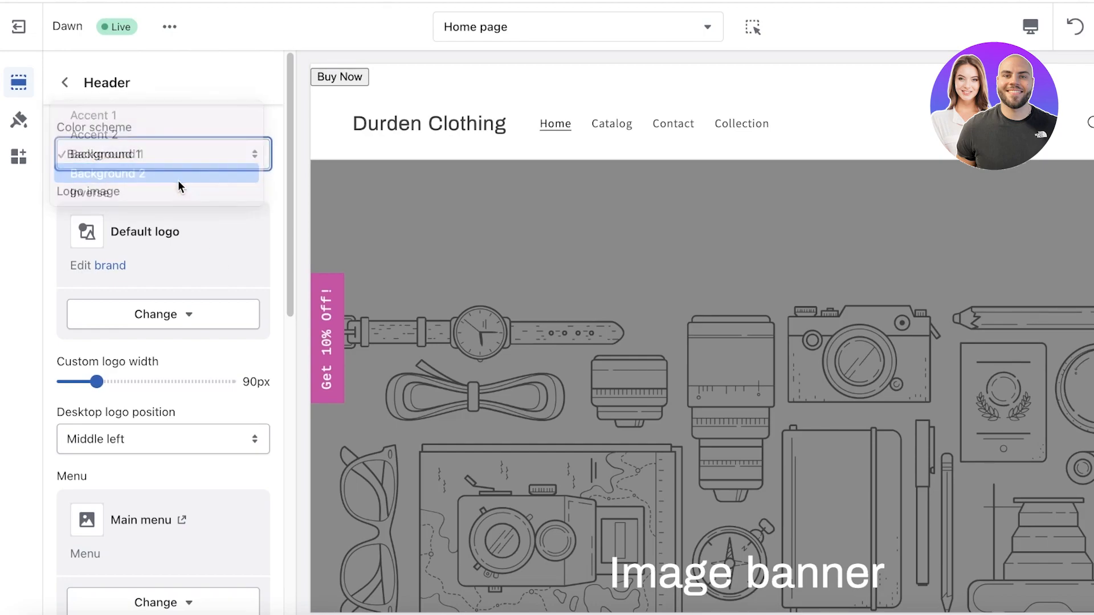
pyautogui.click(180, 165)
pyautogui.click(149, 112)
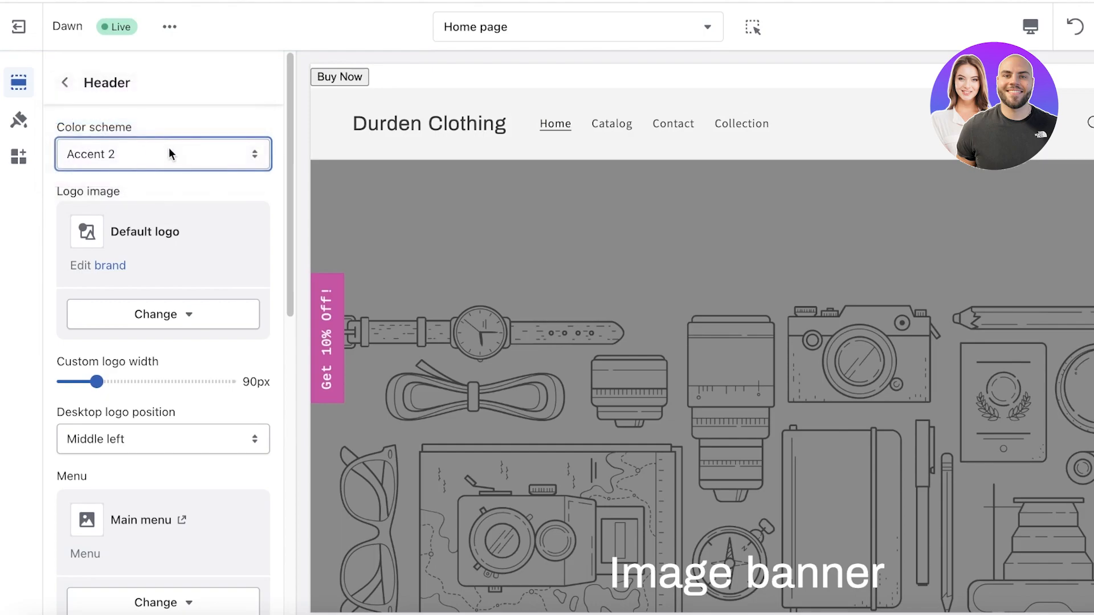
pyautogui.click(173, 157)
pyautogui.click(128, 137)
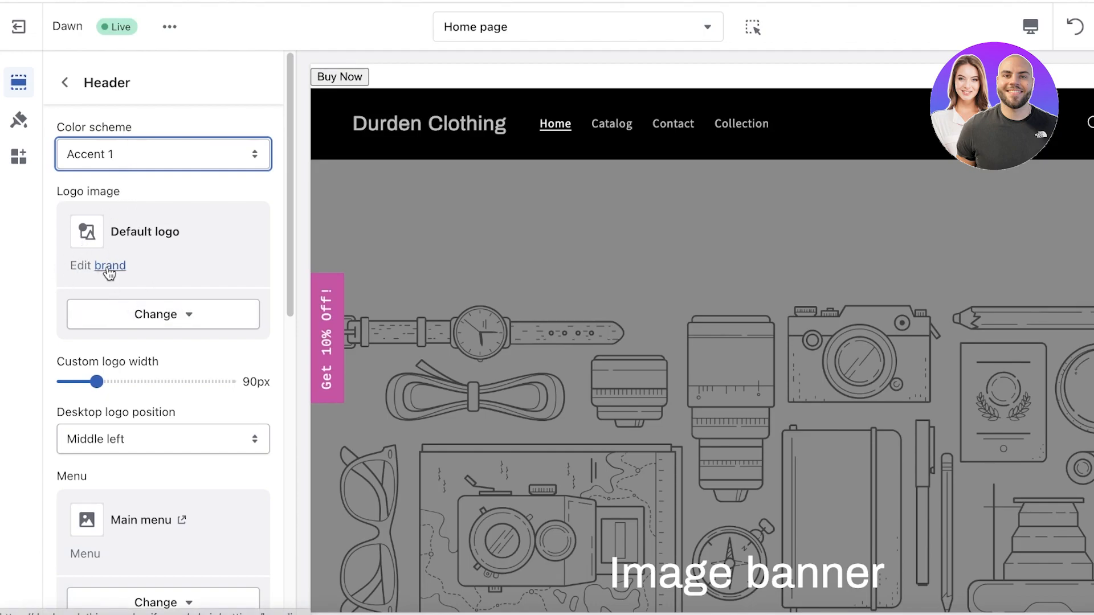
# Step: Replace the header's default logo by uploading the Durden PNG image and applying it as the logo
pyautogui.click(155, 314)
pyautogui.click(132, 426)
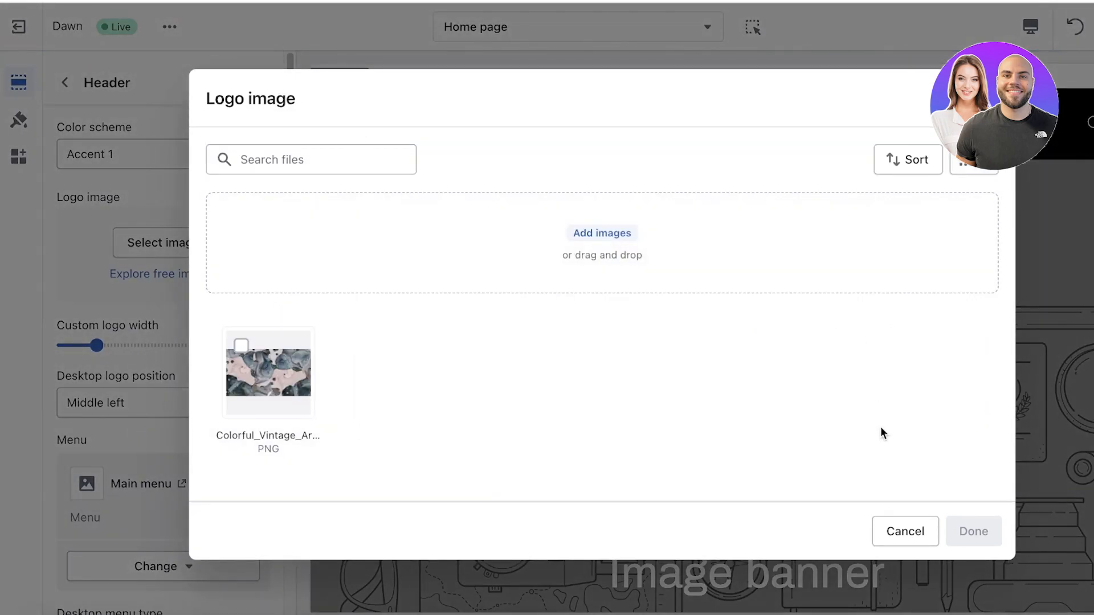
pyautogui.click(611, 233)
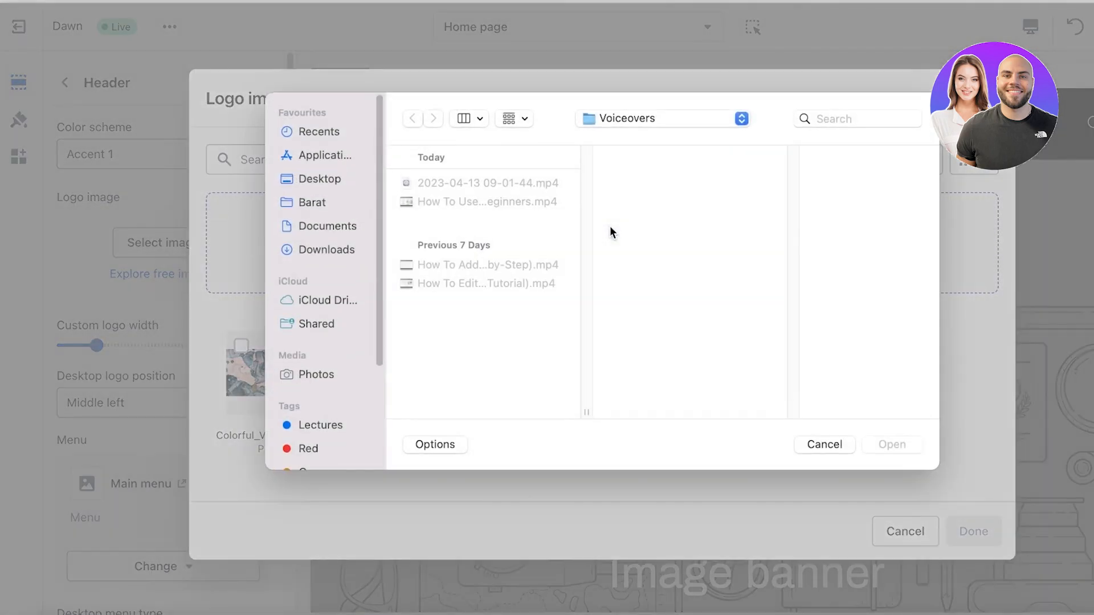
pyautogui.click(361, 253)
pyautogui.scroll(-3, 456, 342)
pyautogui.doubleClick(476, 376)
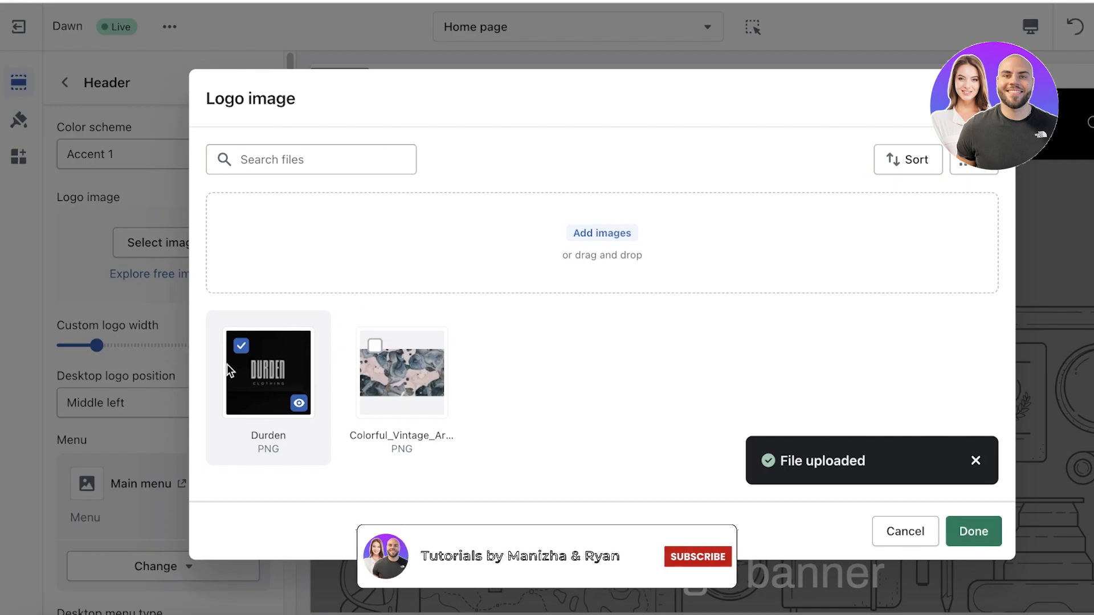
pyautogui.click(971, 531)
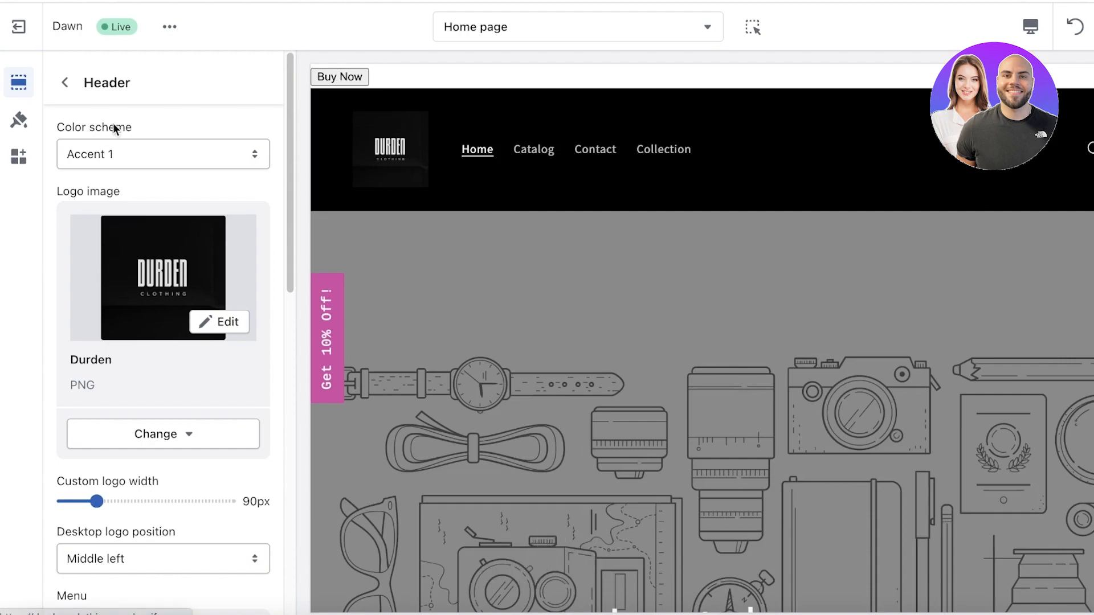
# Step: Compare header color schemes such as Inverse and Accent 2 with the new logo, and set the scheme to Background 2
pyautogui.click(128, 150)
pyautogui.click(129, 149)
pyautogui.click(203, 162)
pyautogui.click(110, 234)
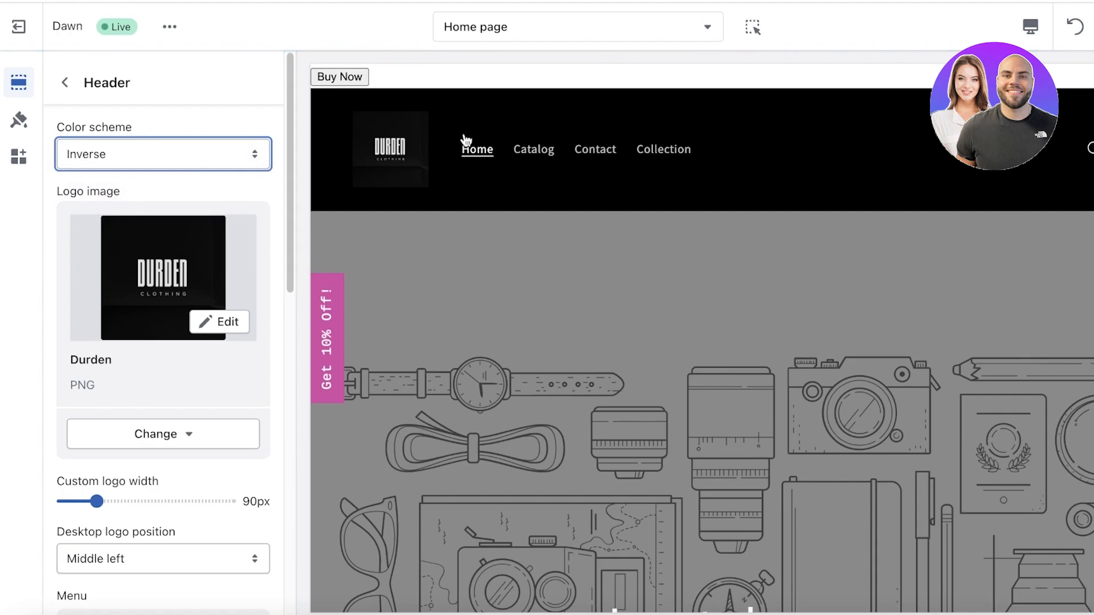
pyautogui.click(221, 160)
pyautogui.click(145, 152)
pyautogui.click(144, 152)
pyautogui.click(146, 139)
pyautogui.click(166, 150)
pyautogui.click(158, 134)
pyautogui.click(149, 149)
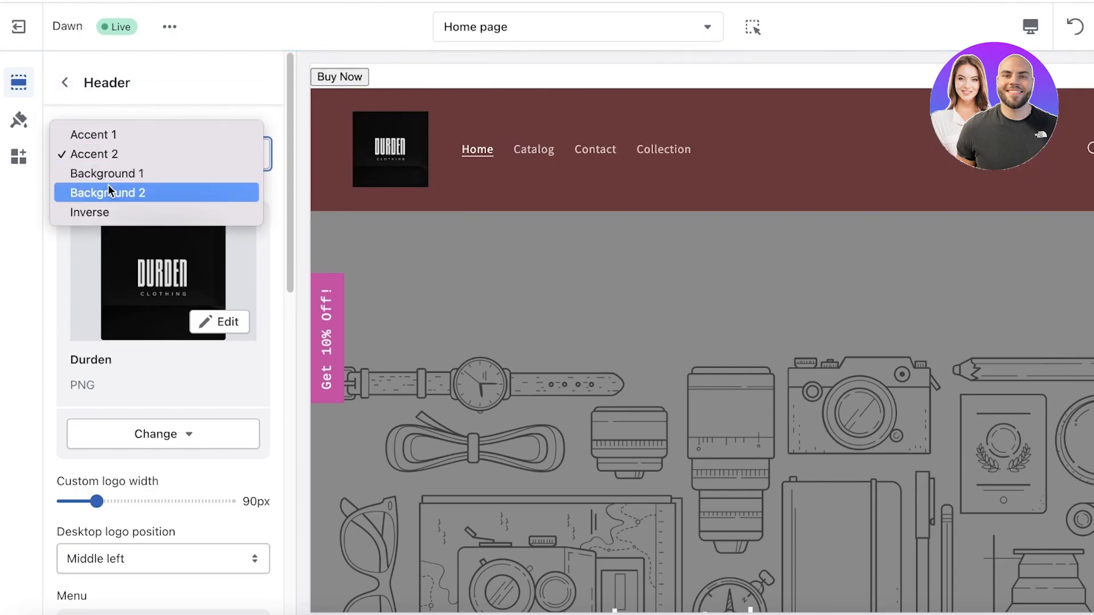
pyautogui.click(108, 190)
# Step: Try the Top center and Top left desktop logo positions for the header
pyautogui.scroll(-1, 107, 374)
pyautogui.scroll(-3, 107, 374)
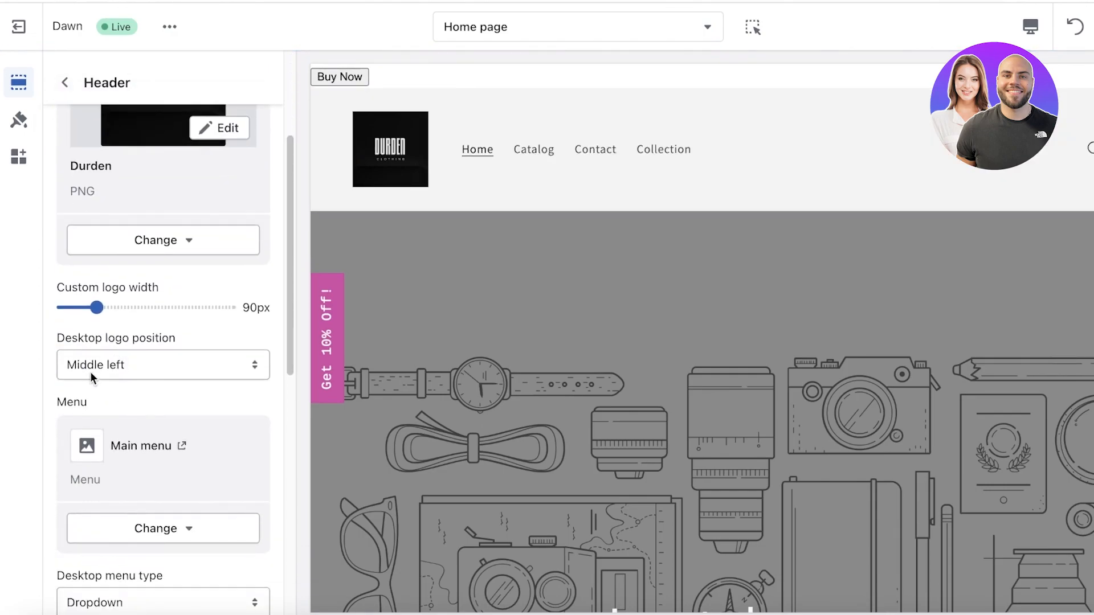
pyautogui.click(111, 363)
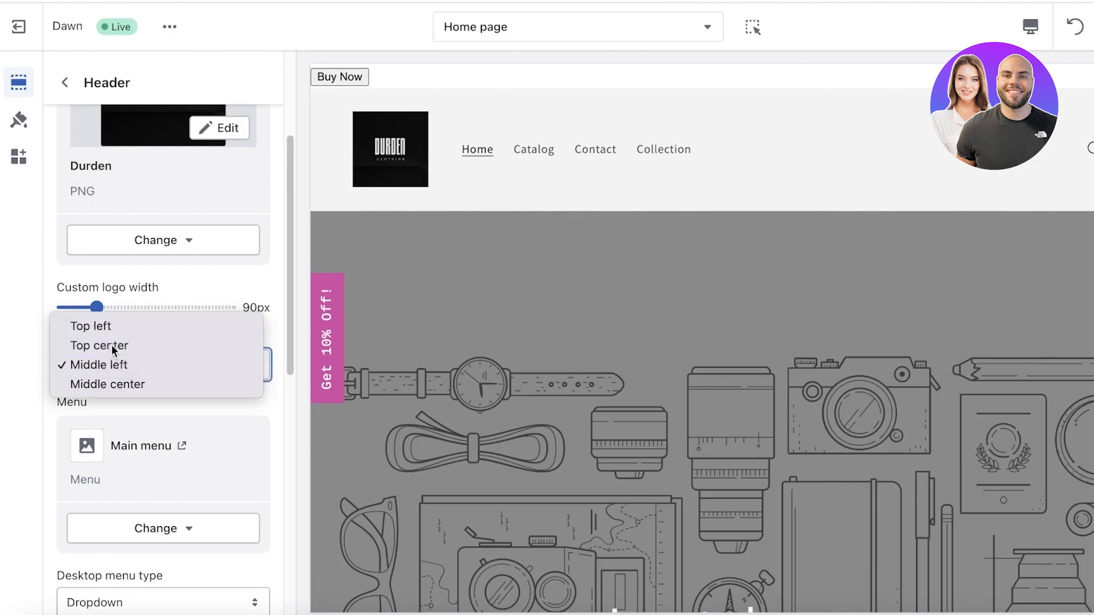
pyautogui.click(111, 345)
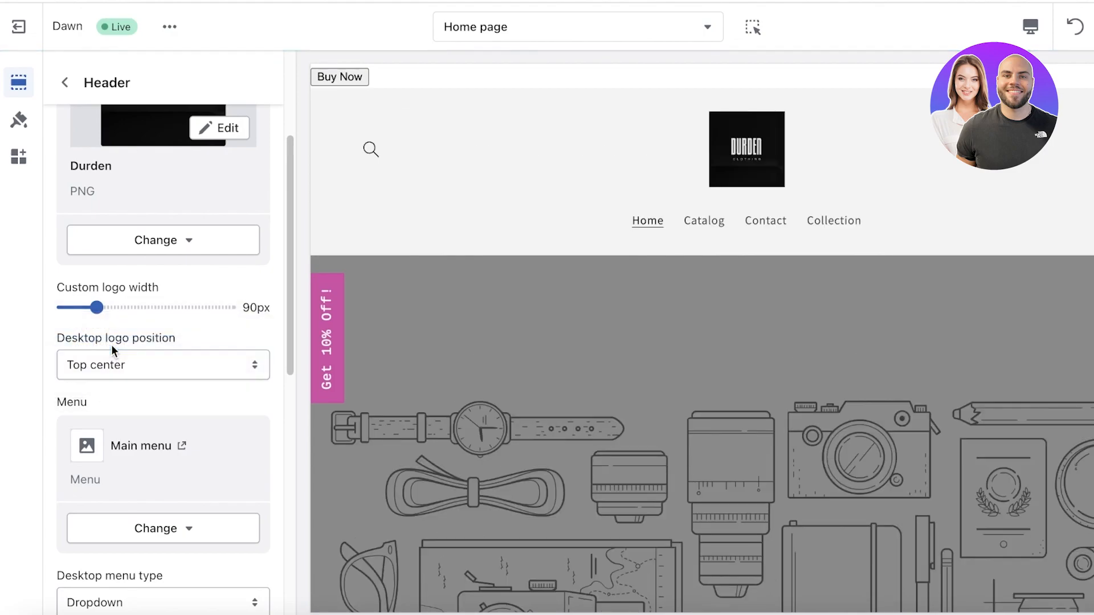
pyautogui.click(98, 364)
pyautogui.click(100, 345)
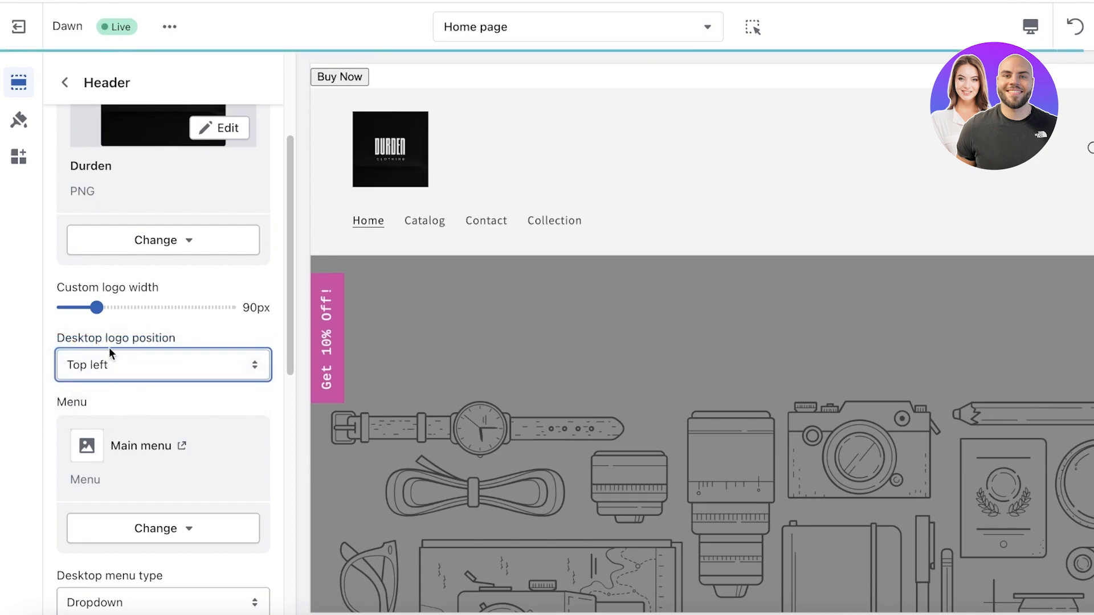
# Step: Set the custom logo width to 60 px and the desktop logo position to Middle left
pyautogui.moveTo(97, 309)
pyautogui.mouseDown()
pyautogui.moveTo(110, 308)
pyautogui.moveTo(76, 310)
pyautogui.mouseUp()
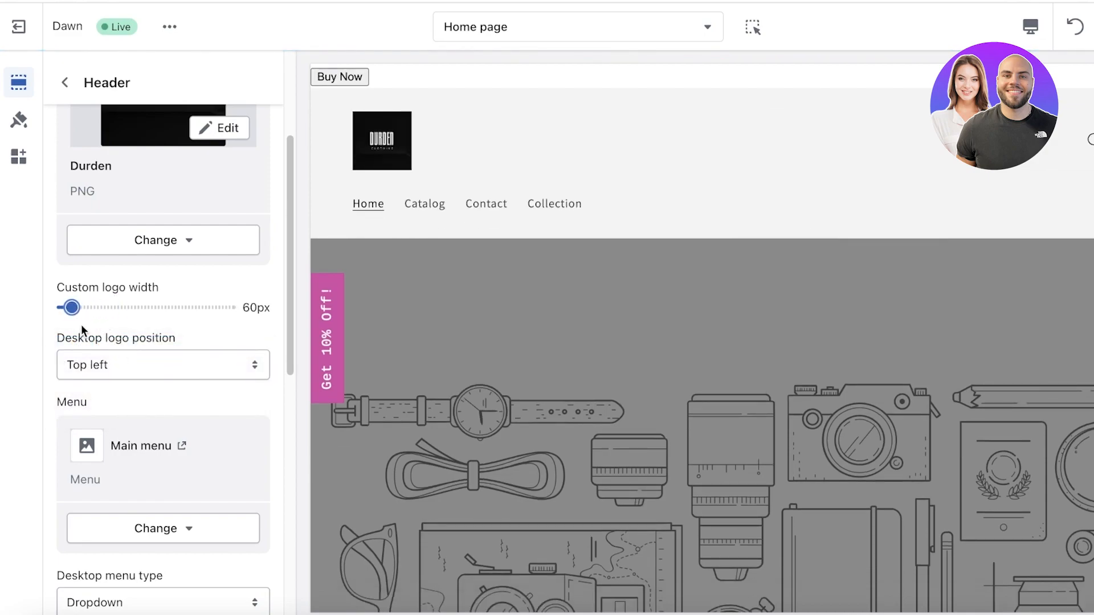
pyautogui.click(91, 355)
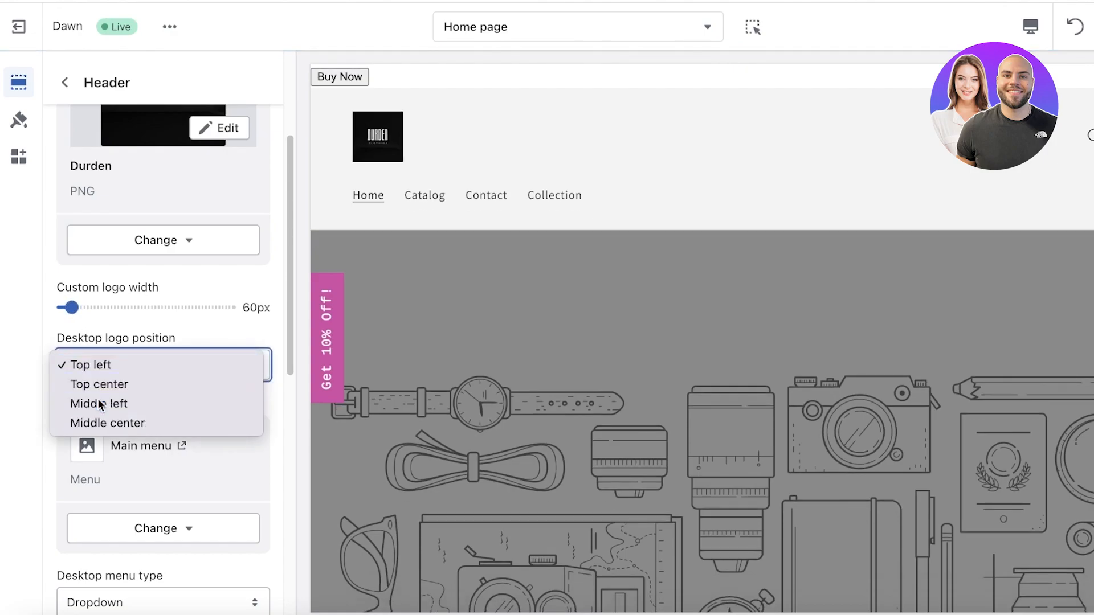
pyautogui.click(98, 401)
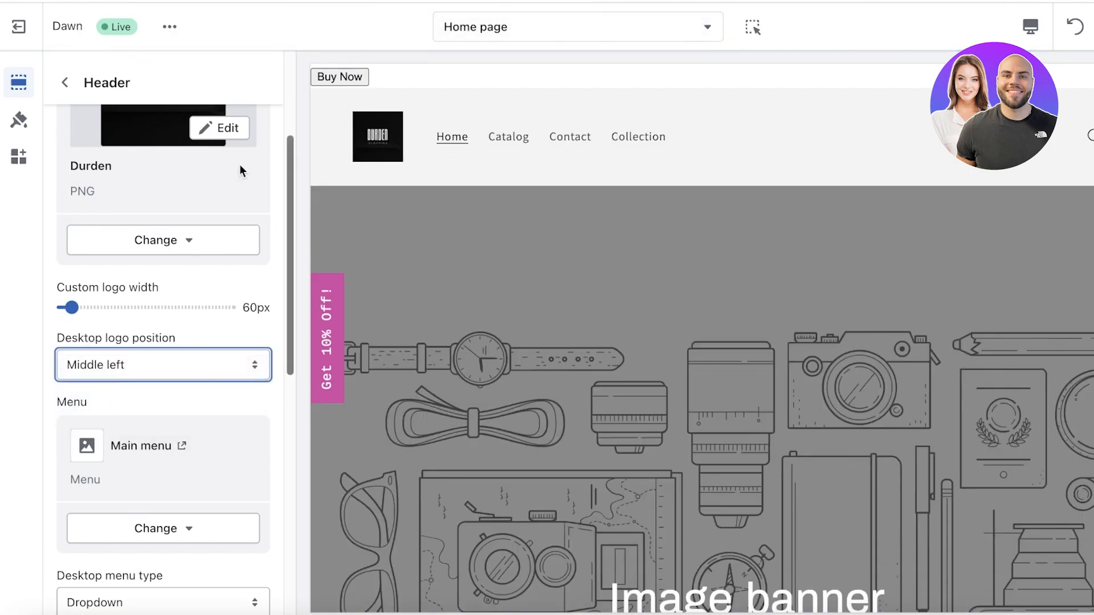
pyautogui.click(148, 353)
# Step: Change the header's menu from Main menu to New Demo Menu
pyautogui.scroll(-5, 192, 415)
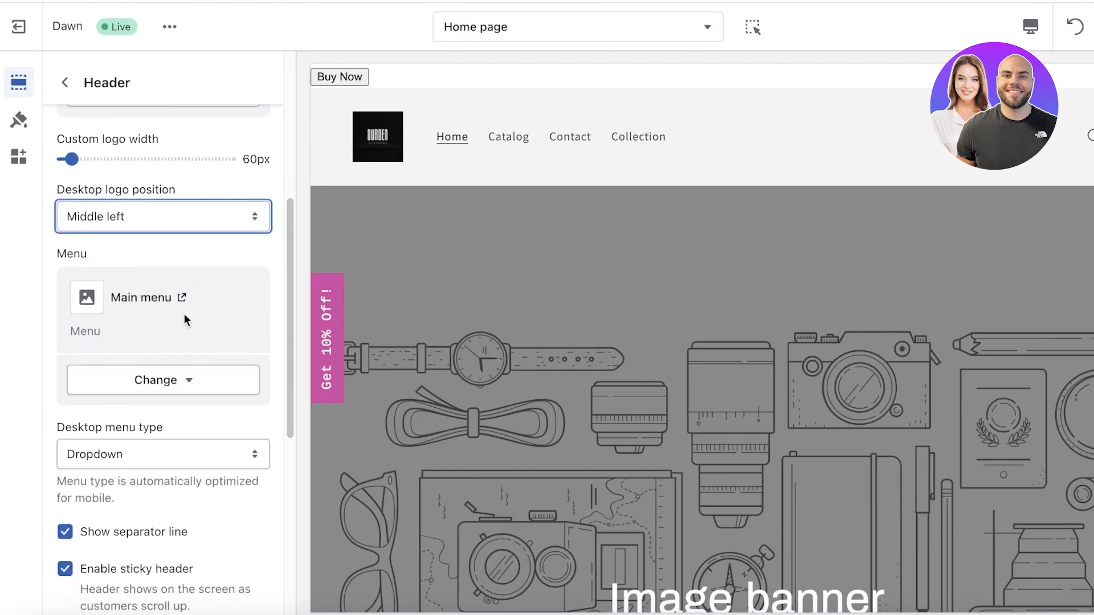
pyautogui.click(171, 387)
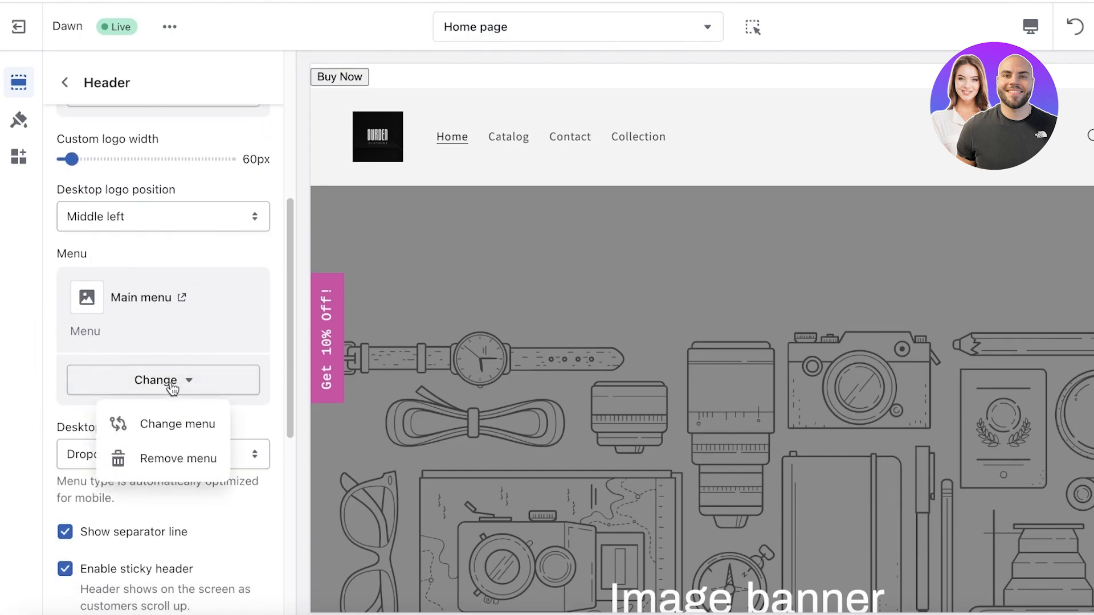
pyautogui.click(176, 427)
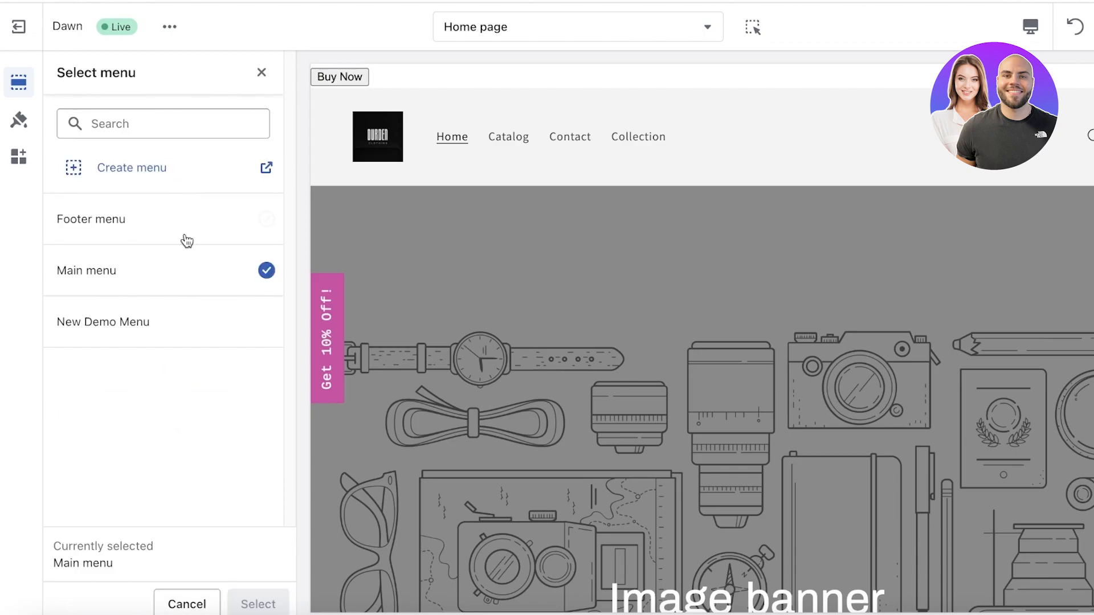
pyautogui.click(131, 318)
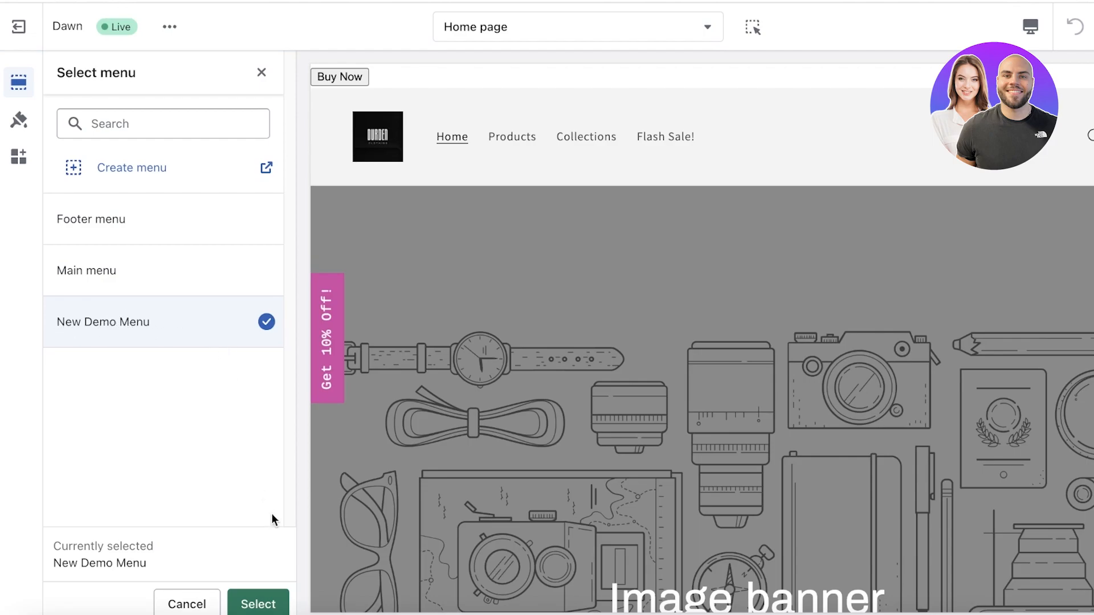
pyautogui.click(268, 603)
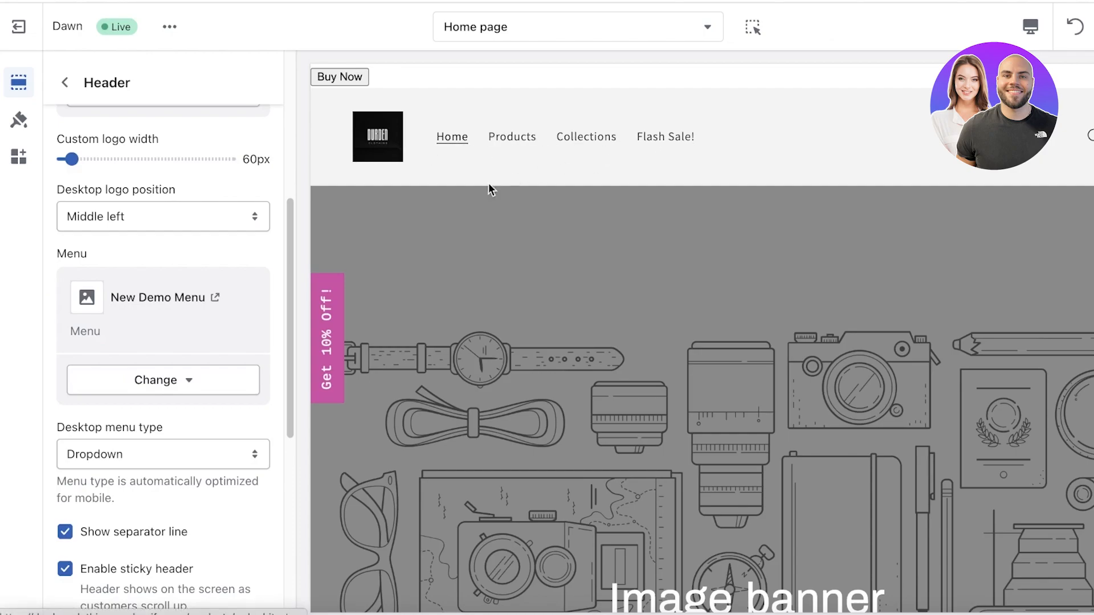
# Step: Try Mega menu as the header's desktop menu type and set it back to Dropdown
pyautogui.scroll(-1, 101, 440)
pyautogui.click(112, 405)
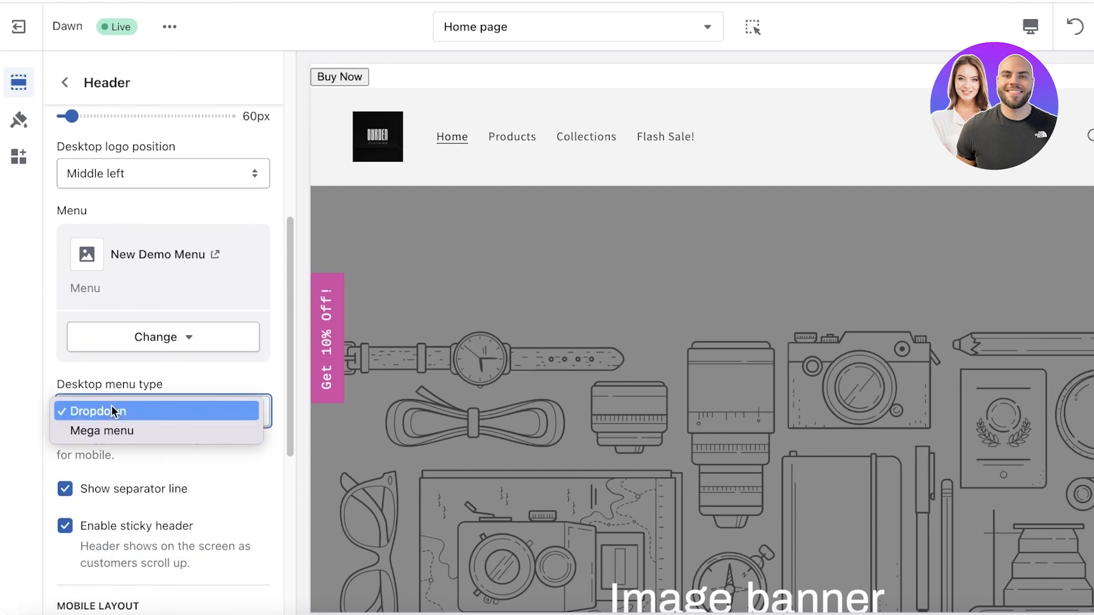
pyautogui.click(106, 426)
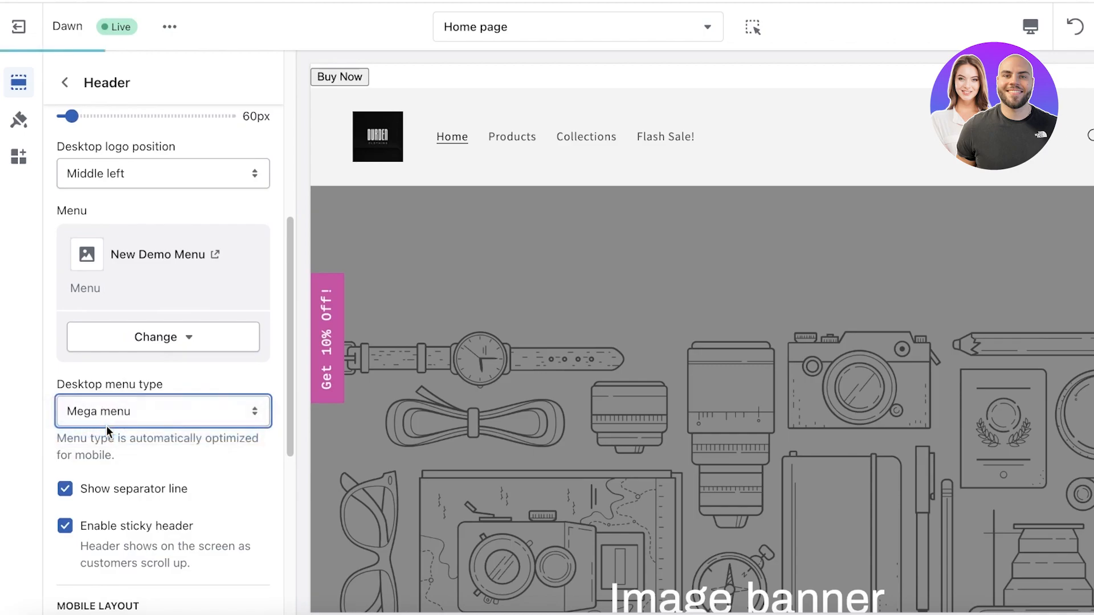
pyautogui.click(111, 419)
pyautogui.click(107, 396)
# Step: Check the available mobile logo positions for the header, keeping Center
pyautogui.scroll(-5, 238, 361)
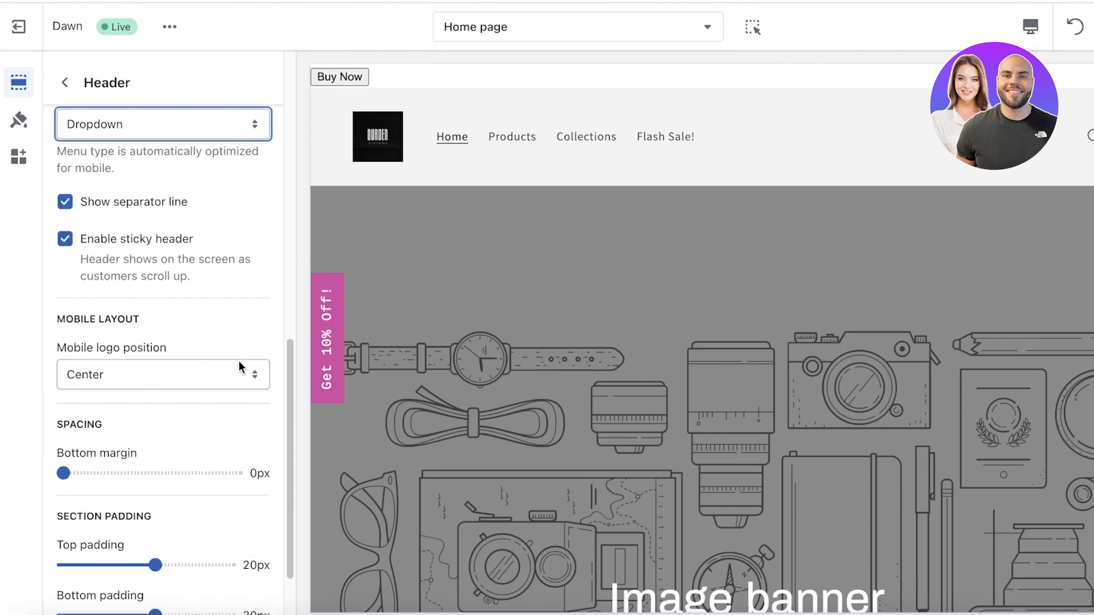
pyautogui.click(201, 373)
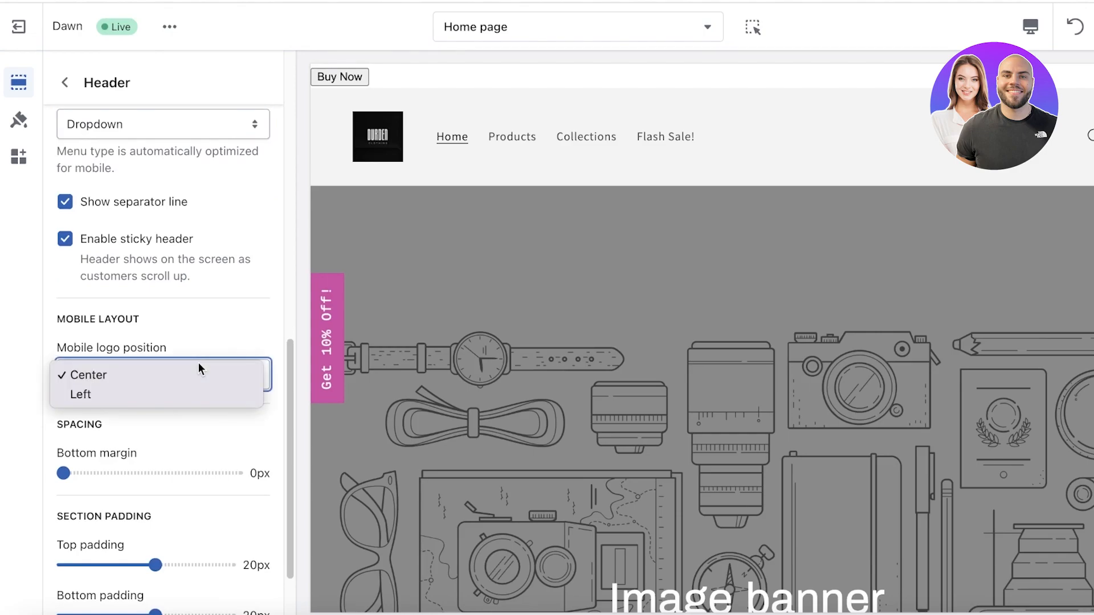
pyautogui.click(148, 345)
# Step: Keep the header's bottom margin at 0 px and set its top padding to 4 px and bottom padding to 8 px
pyautogui.scroll(-2, 148, 346)
pyautogui.scroll(-1, 148, 346)
pyautogui.moveTo(63, 370); pyautogui.dragTo(35, 371)
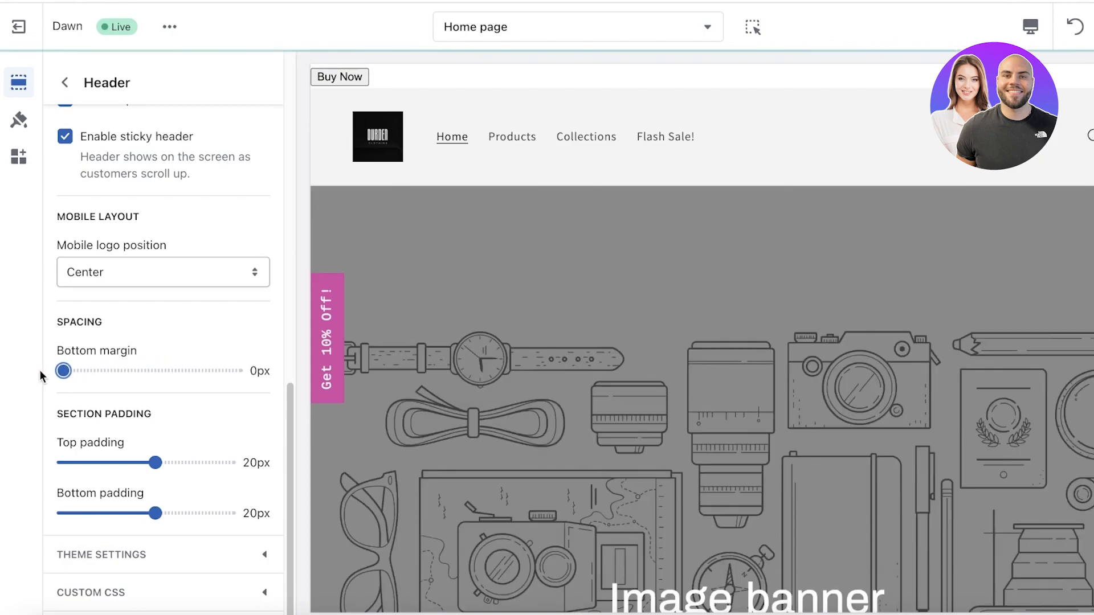
pyautogui.moveTo(166, 468); pyautogui.dragTo(61, 464)
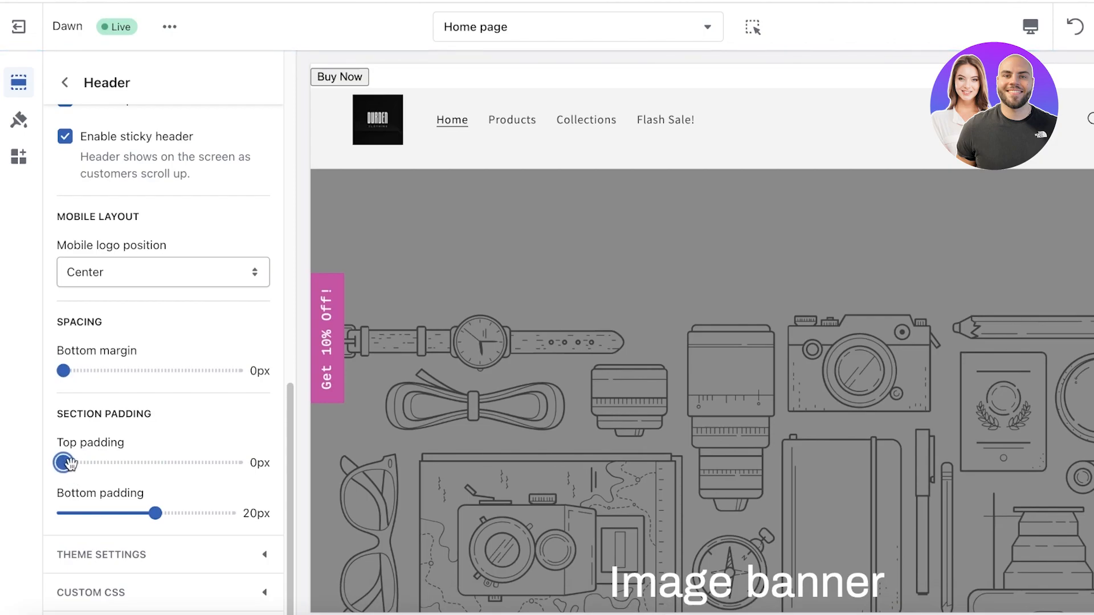
pyautogui.moveTo(155, 512); pyautogui.dragTo(119, 511)
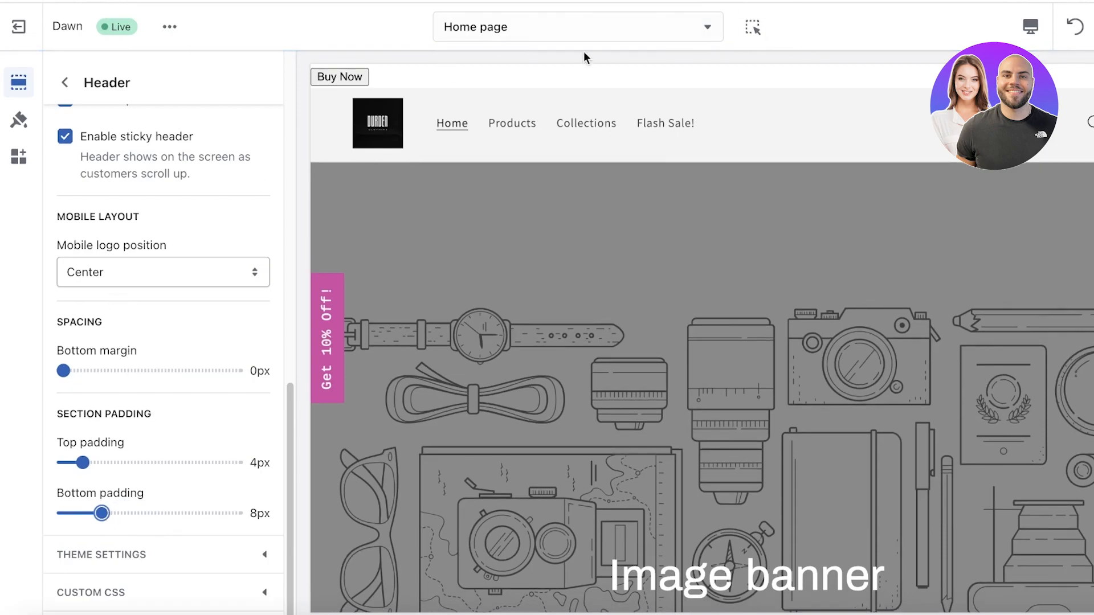
# Step: Change the theme's Accent 2 primary color to the pink shade #DFA0B4
pyautogui.scroll(8, 197, 272)
pyautogui.click(17, 125)
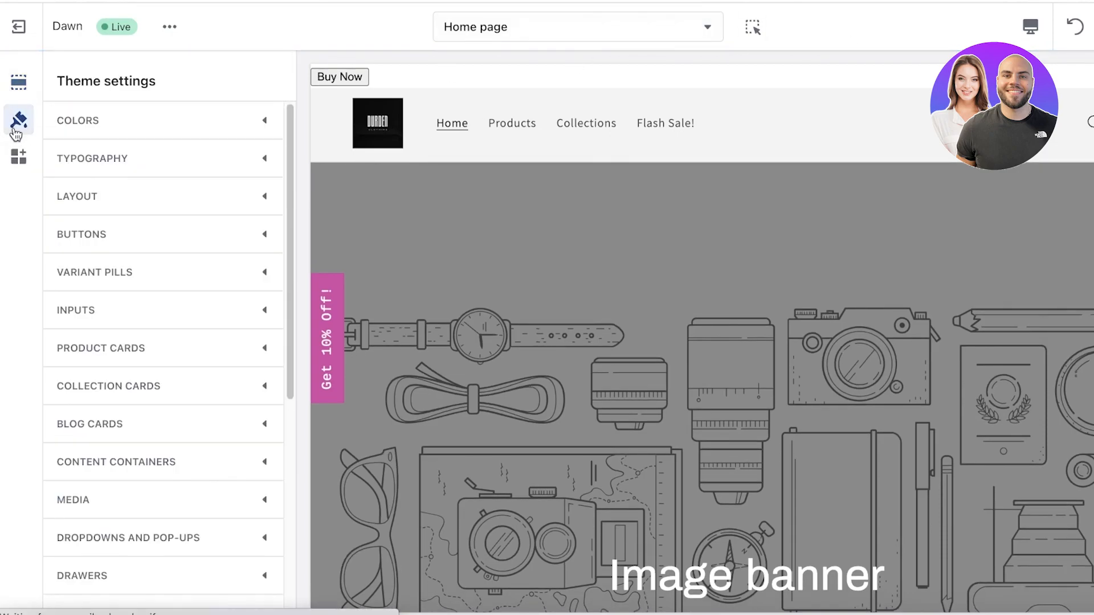
pyautogui.click(121, 125)
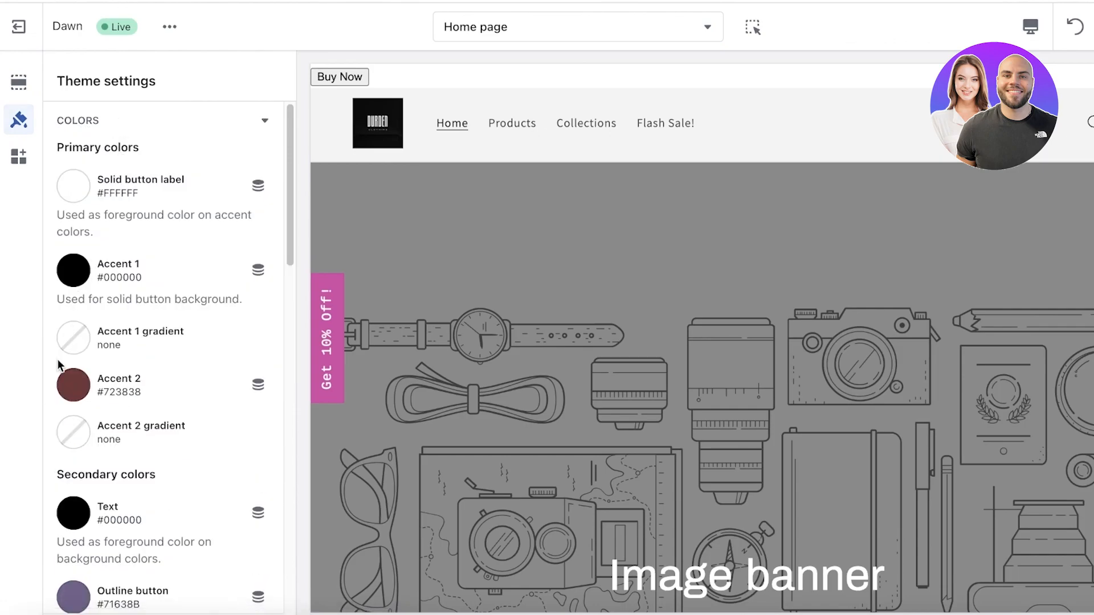
pyautogui.click(72, 386)
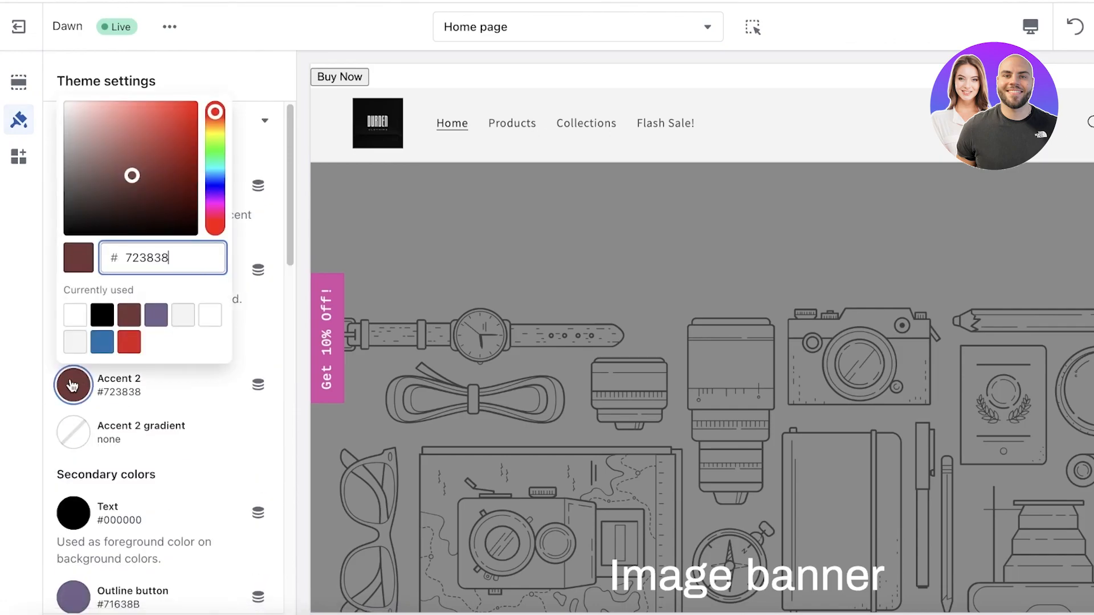
pyautogui.click(212, 201)
pyautogui.moveTo(132, 174); pyautogui.dragTo(101, 118)
pyautogui.moveTo(218, 204)
pyautogui.mouseDown()
pyautogui.moveTo(214, 227)
pyautogui.moveTo(215, 212)
pyautogui.mouseUp()
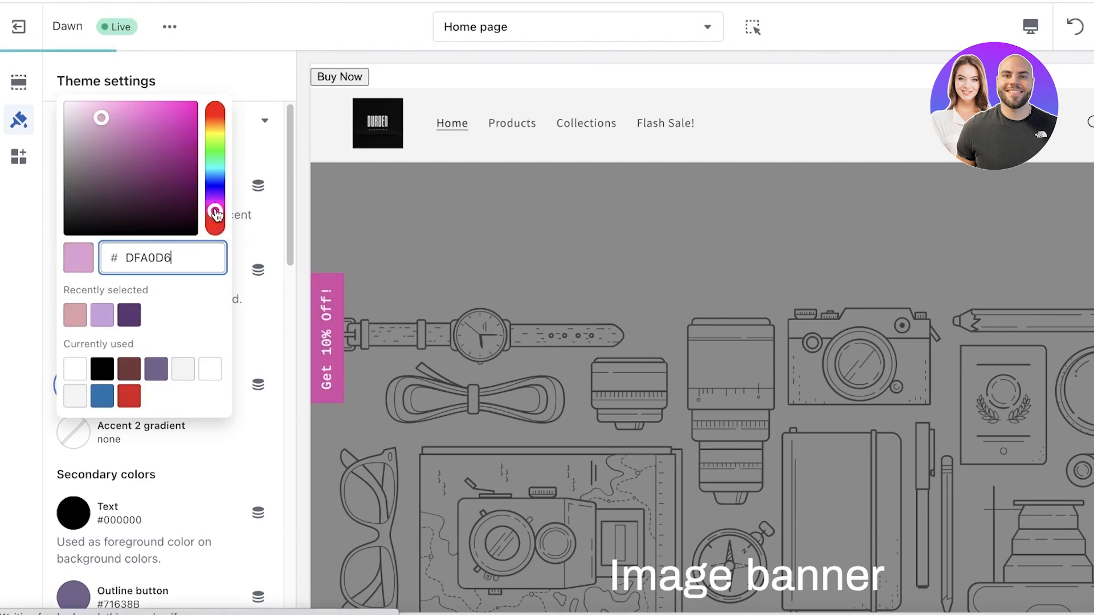
pyautogui.click(215, 220)
pyautogui.click(78, 315)
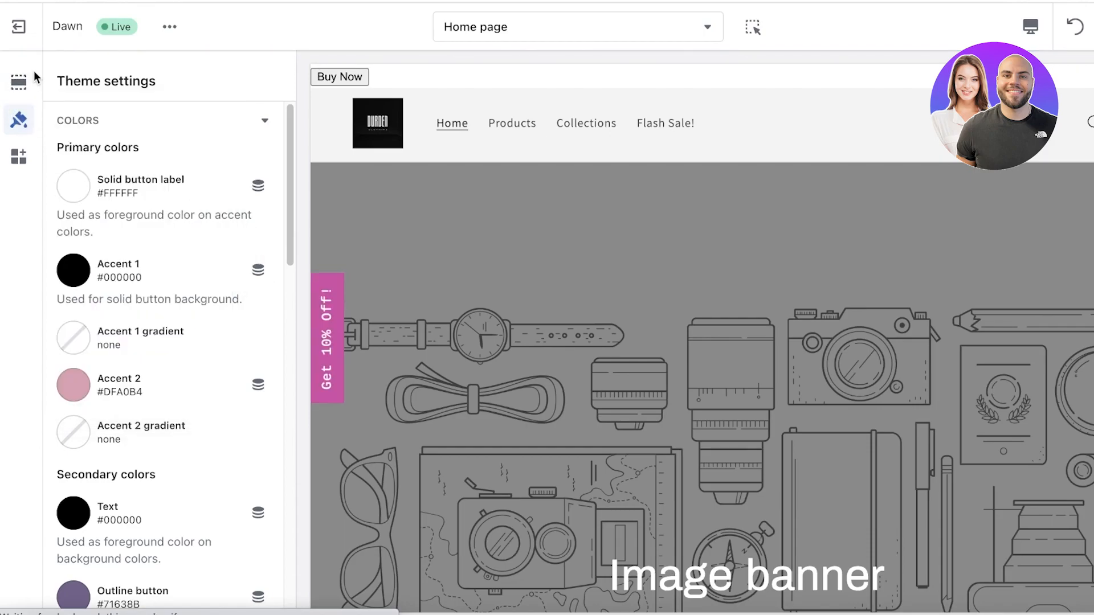
# Step: Try the Accent 2 color scheme on the header and restore Background 2
pyautogui.click(19, 83)
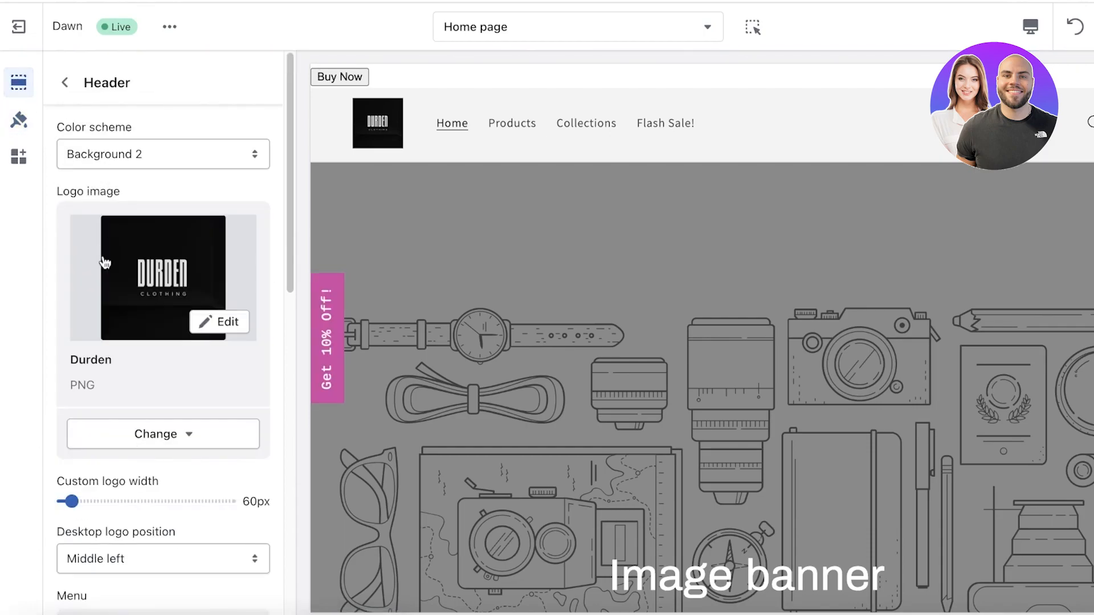
pyautogui.click(147, 154)
pyautogui.click(153, 114)
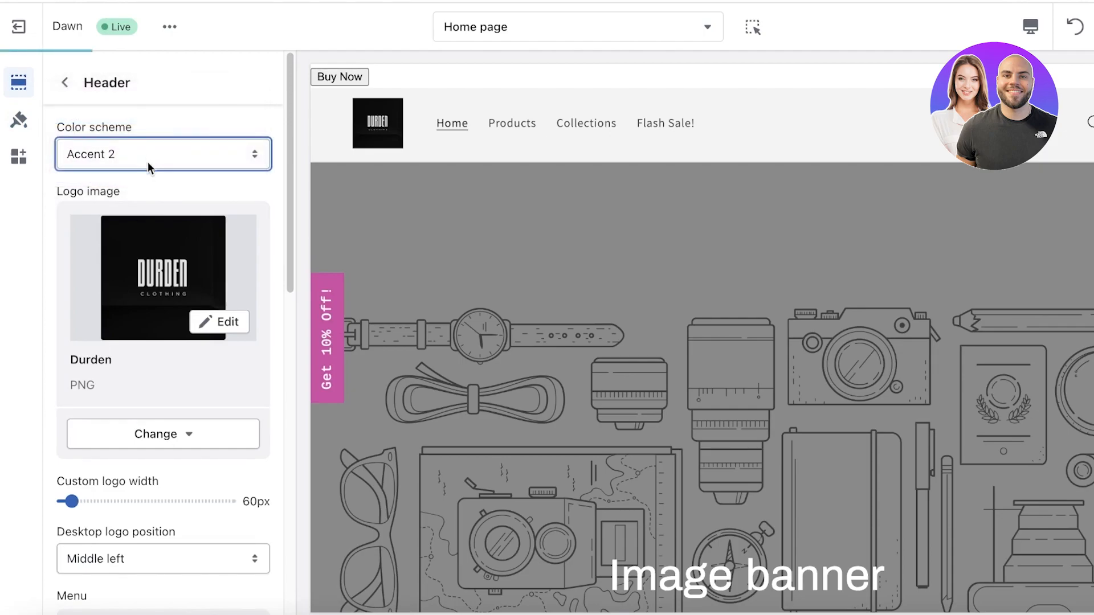
pyautogui.click(147, 159)
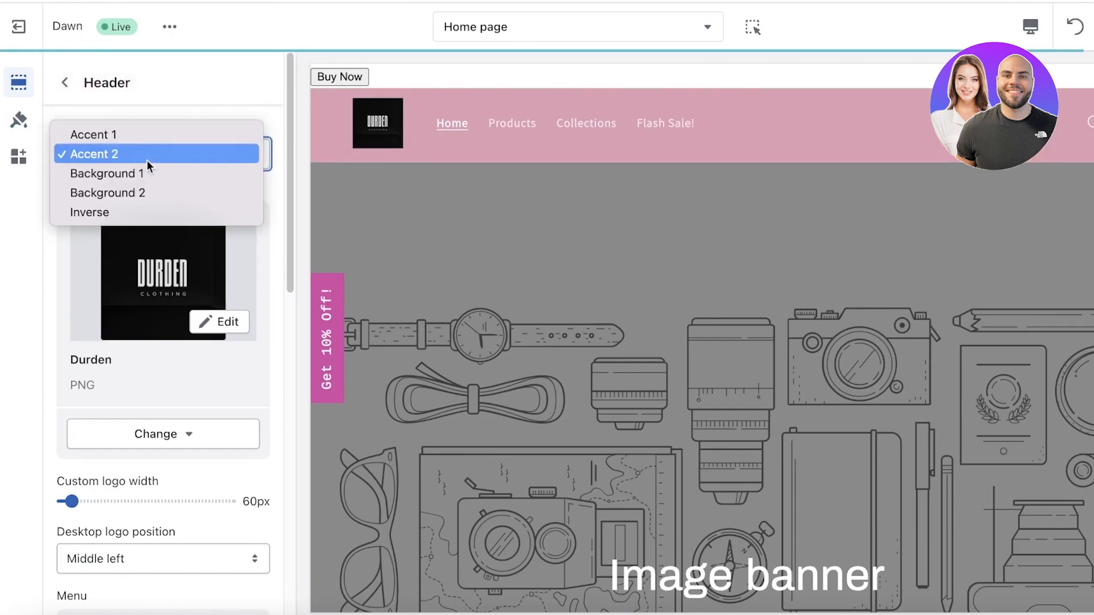
pyautogui.click(130, 192)
# Step: Review the header in the home page preview and look at the theme's app embeds
pyautogui.scroll(-2, 474, 262)
pyautogui.scroll(-3, 174, 395)
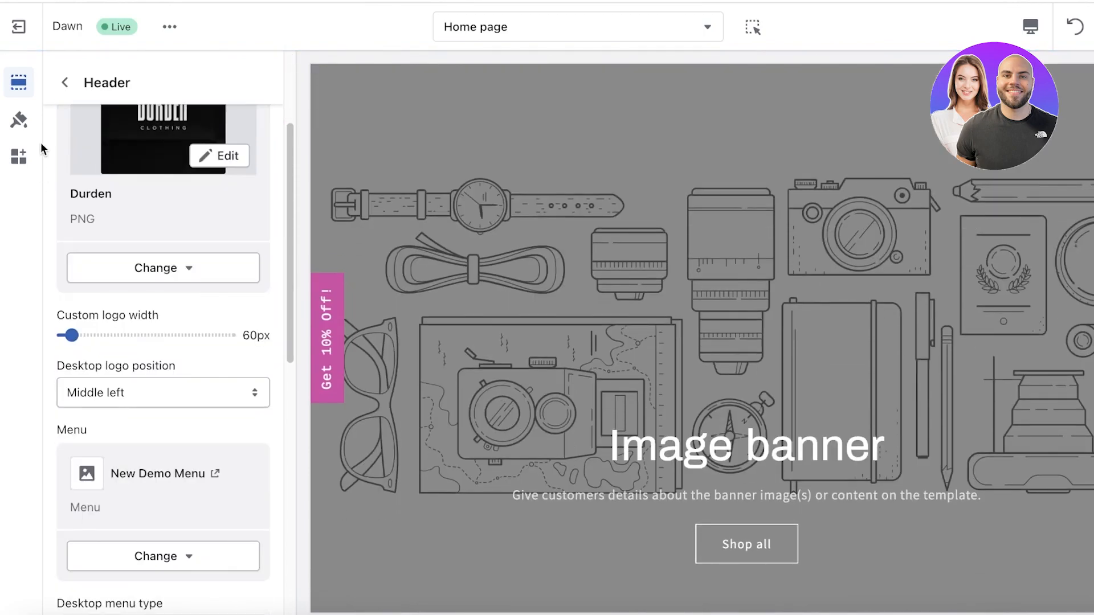
pyautogui.scroll(2, 368, 302)
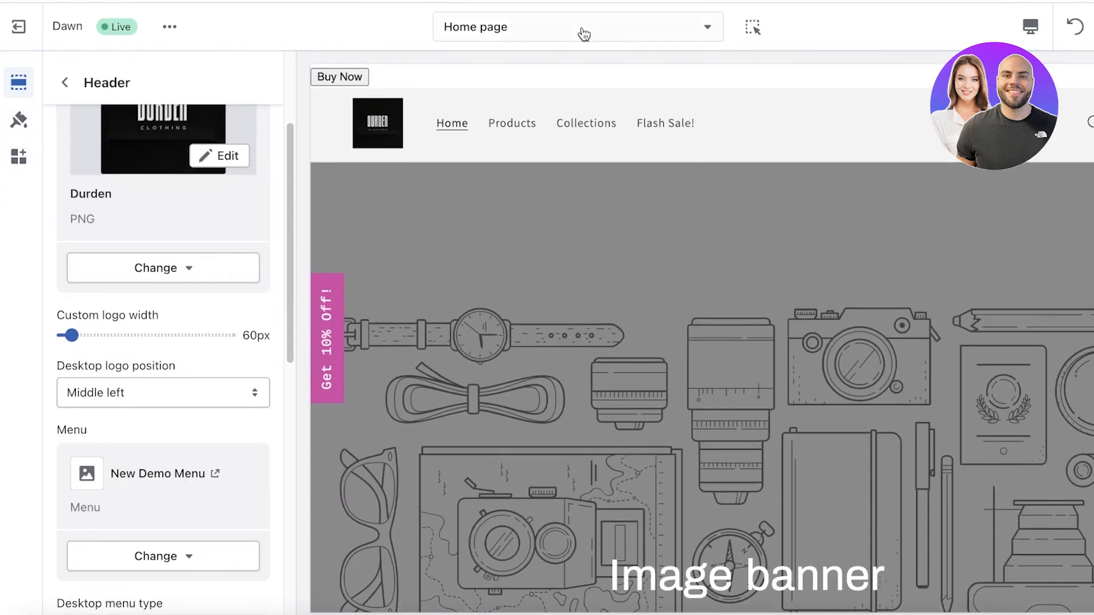
pyautogui.click(20, 160)
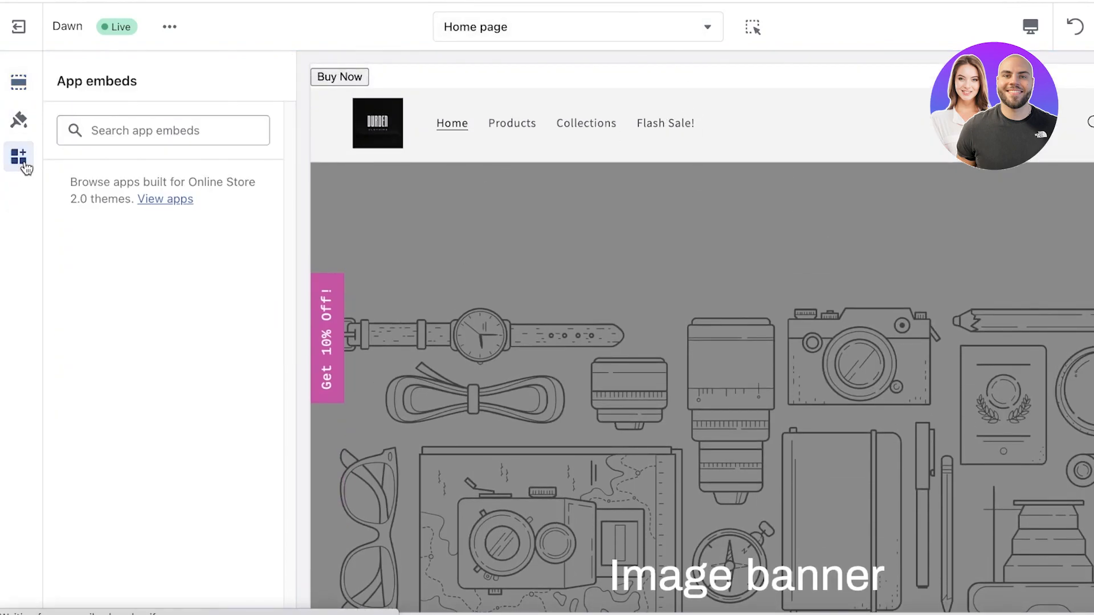
pyautogui.click(20, 83)
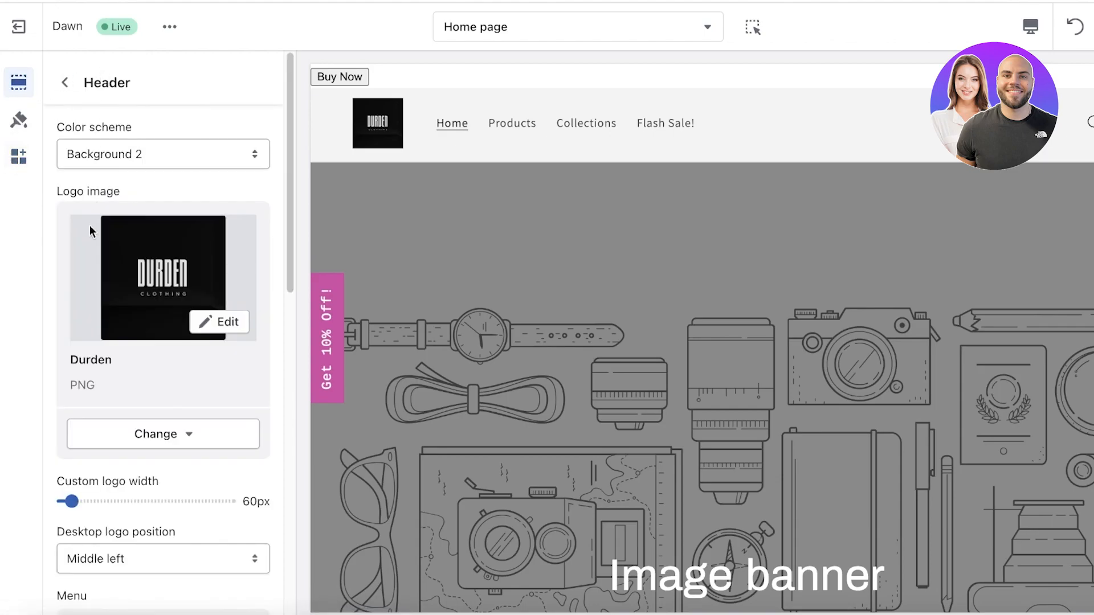
# Step: Examine the remaining header settings and the theme settings listed under them, including the social media links, vertical offset and color
pyautogui.scroll(-10, 94, 251)
pyautogui.scroll(4, 119, 145)
pyautogui.scroll(-5, 126, 188)
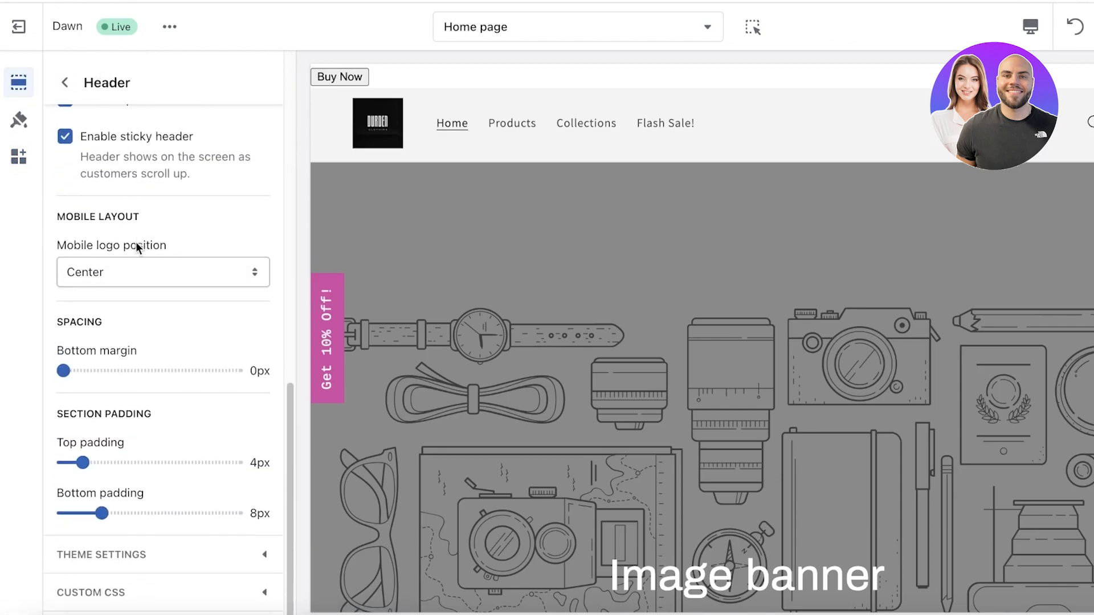
pyautogui.click(124, 555)
pyautogui.scroll(-7, 147, 464)
pyautogui.scroll(-1, 193, 371)
pyautogui.scroll(1, 90, 216)
pyautogui.scroll(-10, 114, 216)
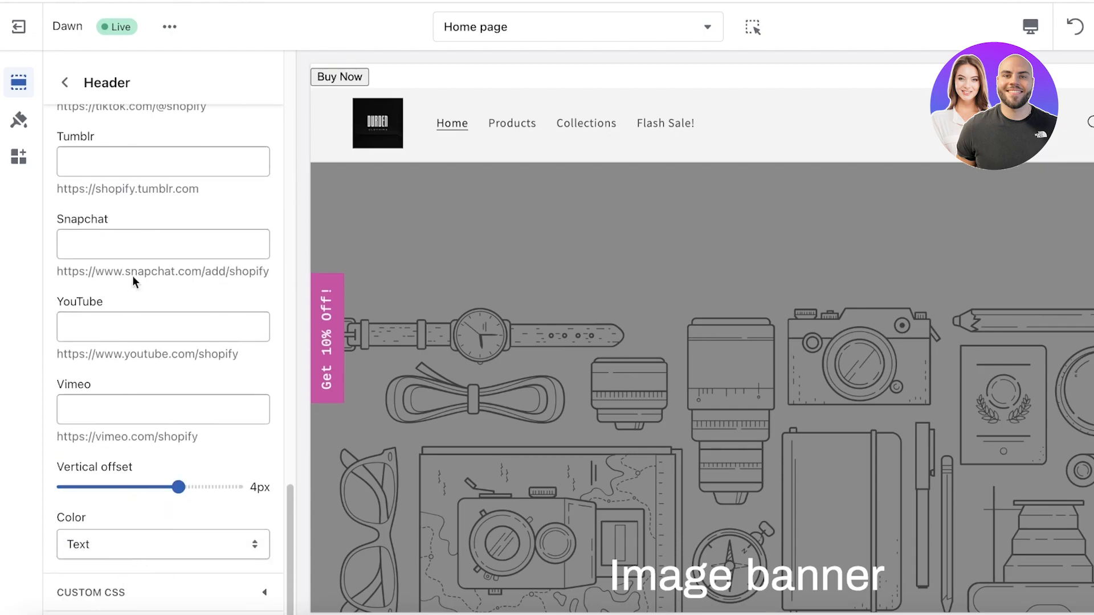
pyautogui.scroll(10, 133, 293)
# Step: Return from the header settings to the home page sections, save the theme changes and exit the theme editor
pyautogui.click(65, 82)
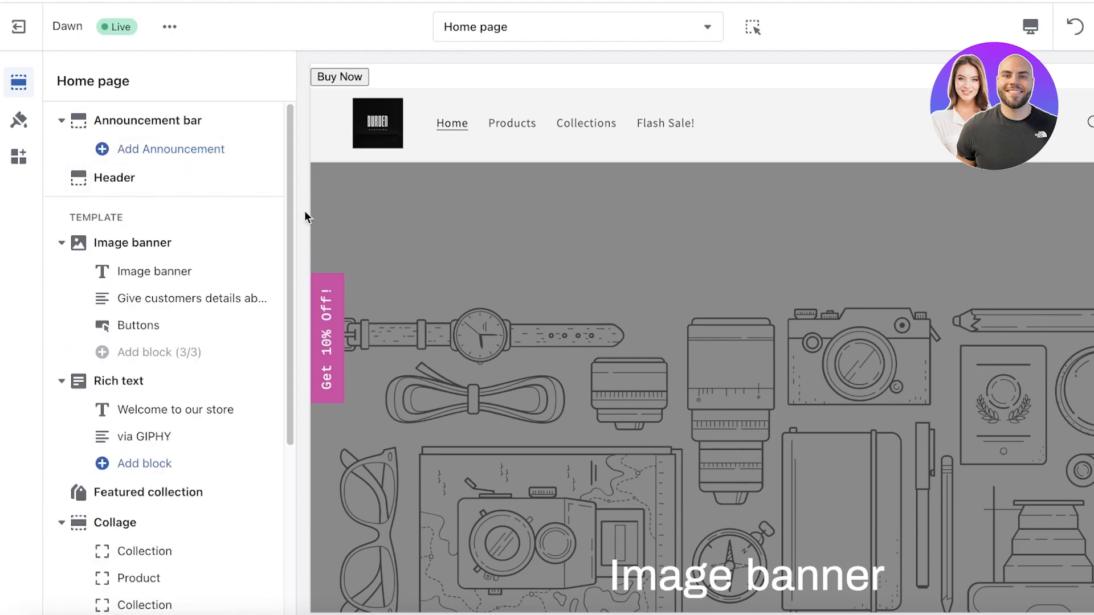
pyautogui.click(154, 183)
pyautogui.scroll(-1, 168, 276)
pyautogui.scroll(1, 169, 276)
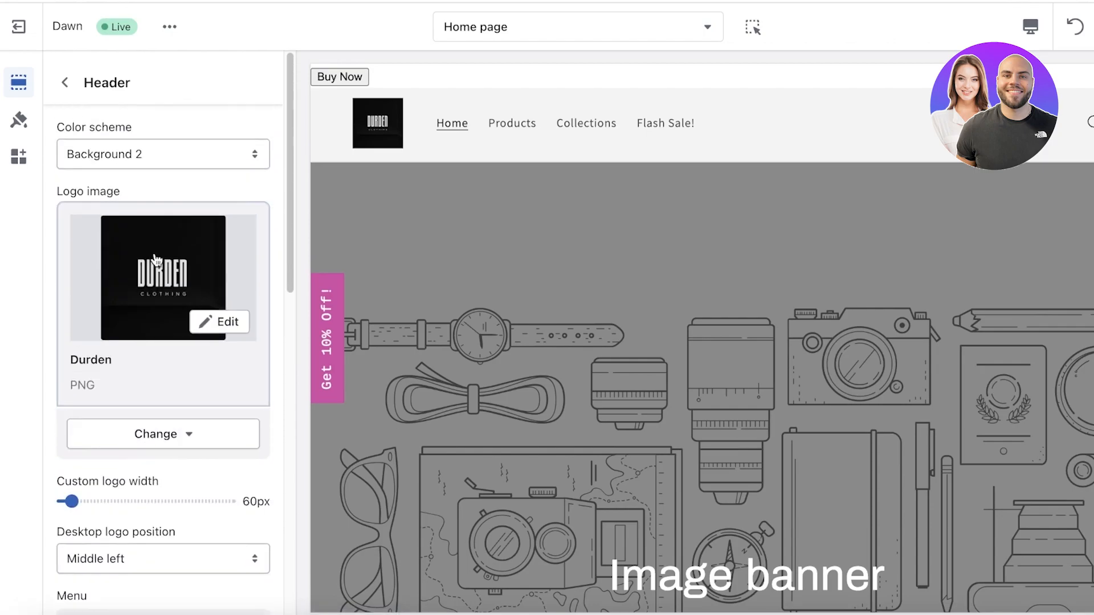
pyautogui.click(64, 82)
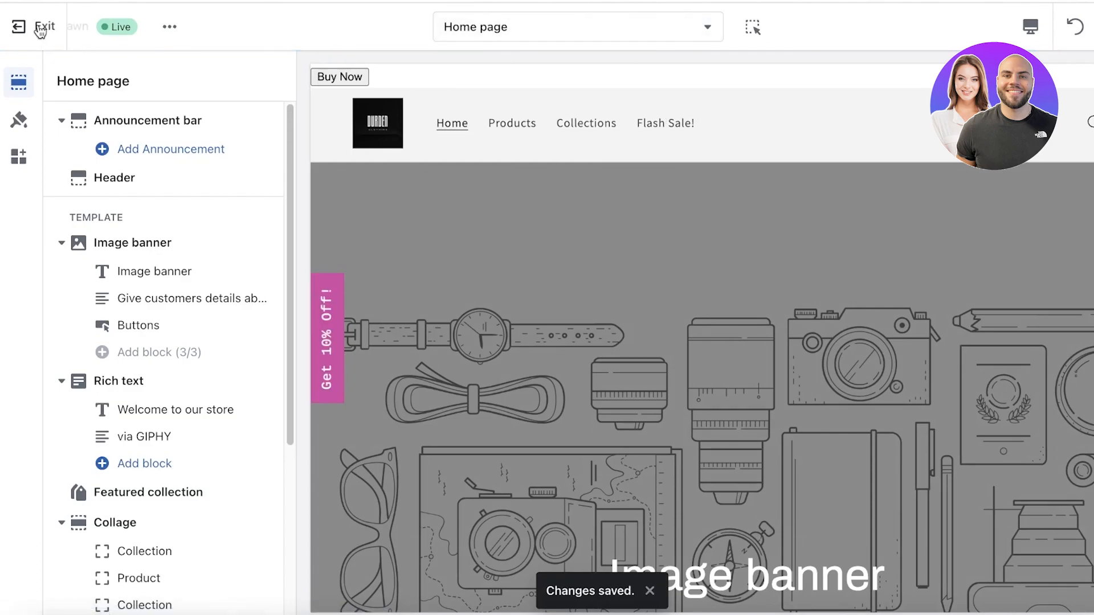
pyautogui.click(18, 27)
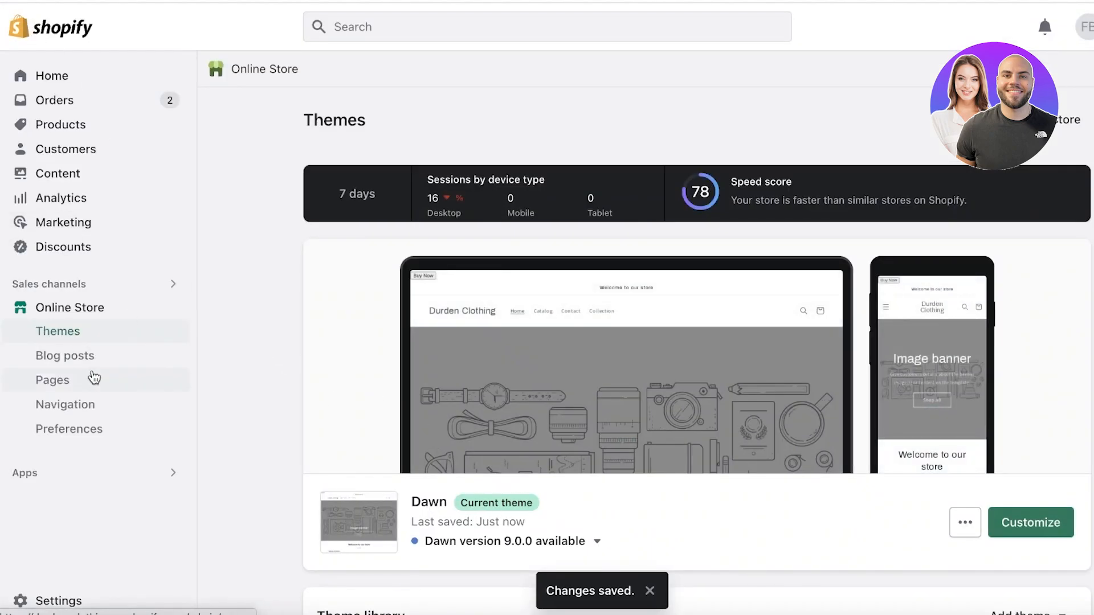
# Step: In New Demo Menu, add a Bohemian Wrap item linked to the Bohemian Floral Casual Wrap product and nest it under Products
pyautogui.click(73, 412)
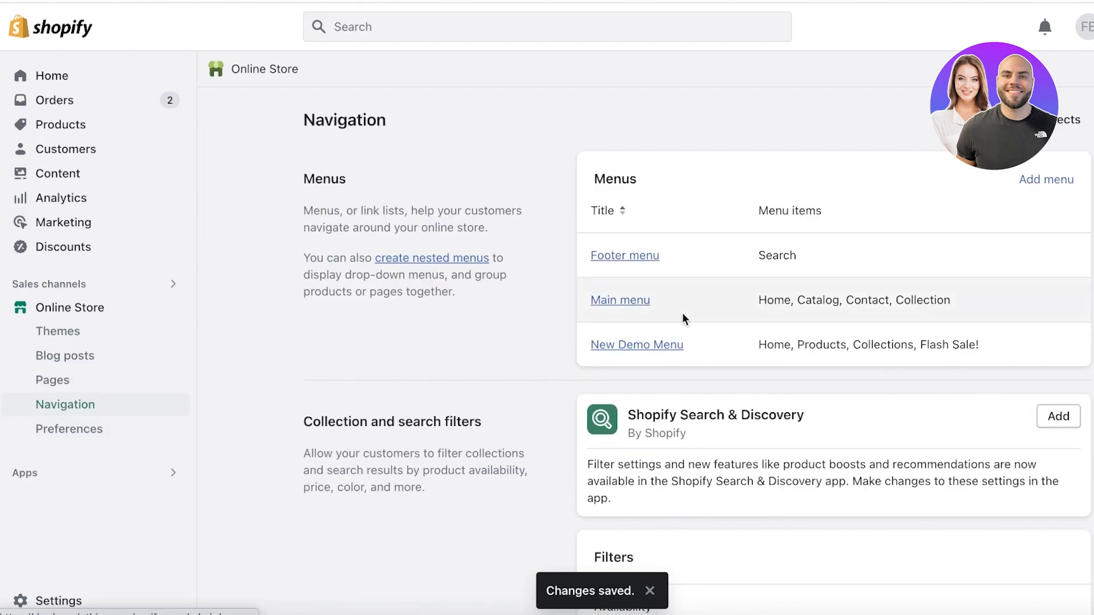
pyautogui.click(651, 344)
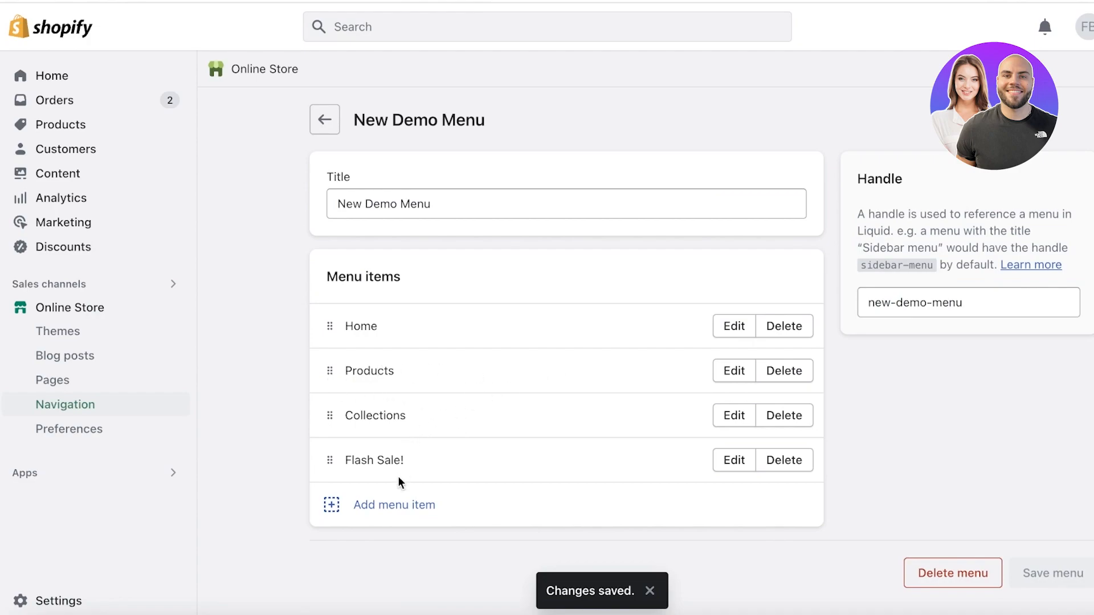
pyautogui.click(385, 506)
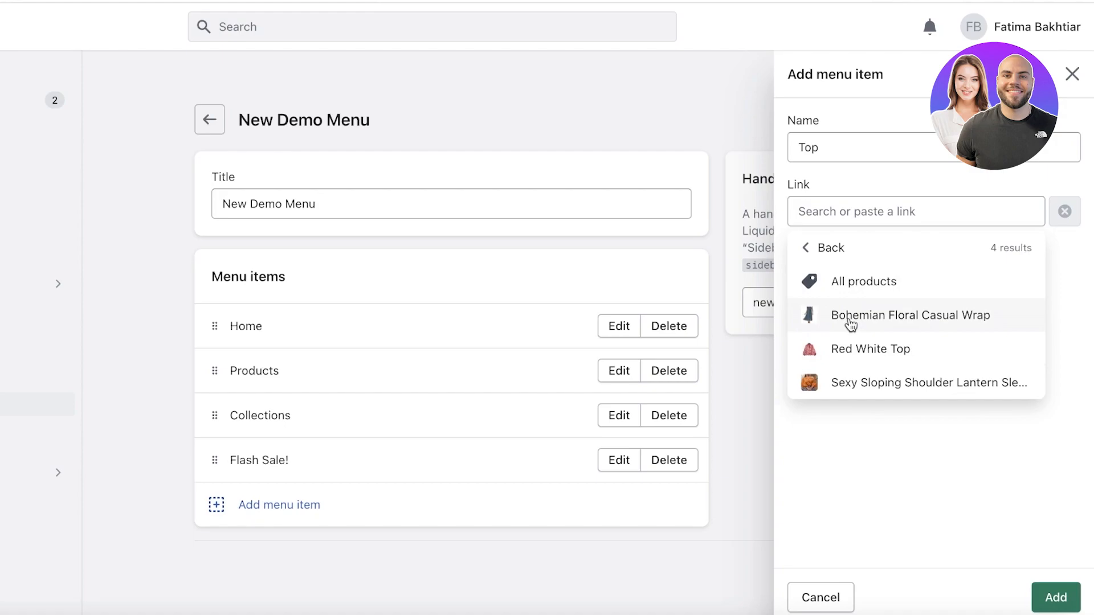
pyautogui.click(851, 319)
pyautogui.click(916, 145)
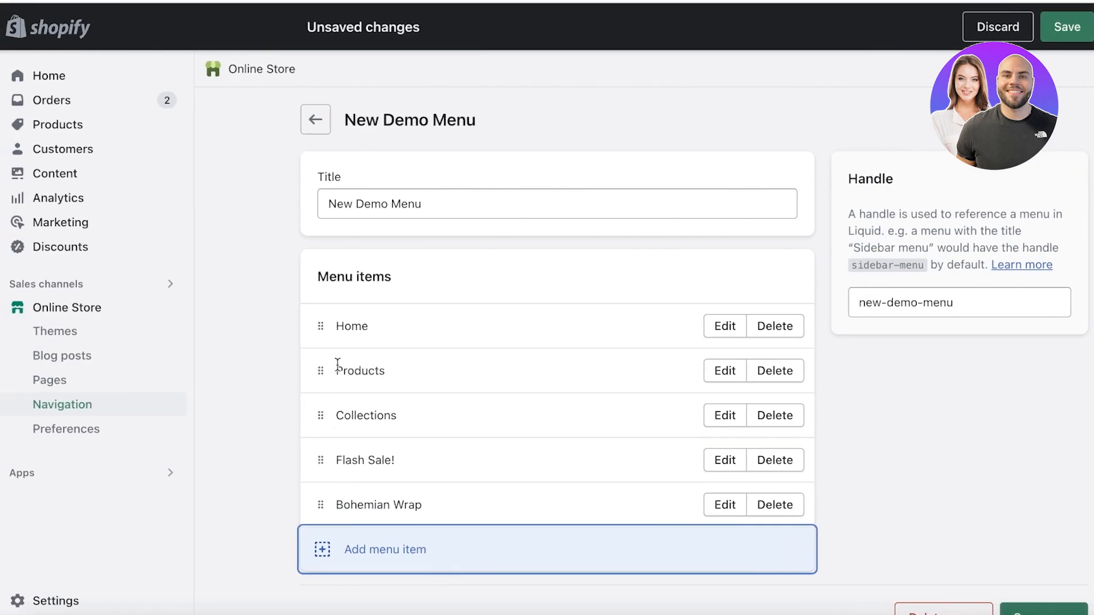
pyautogui.moveTo(316, 506); pyautogui.dragTo(364, 413)
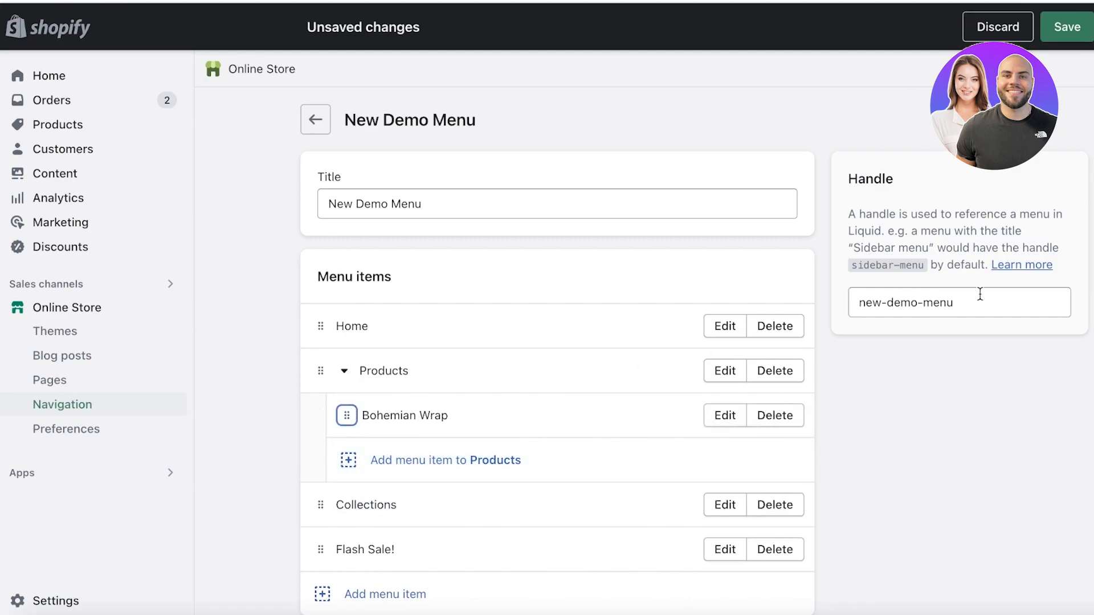
# Step: Save the changes to New Demo Menu and go to the store admin's home page
pyautogui.click(1069, 35)
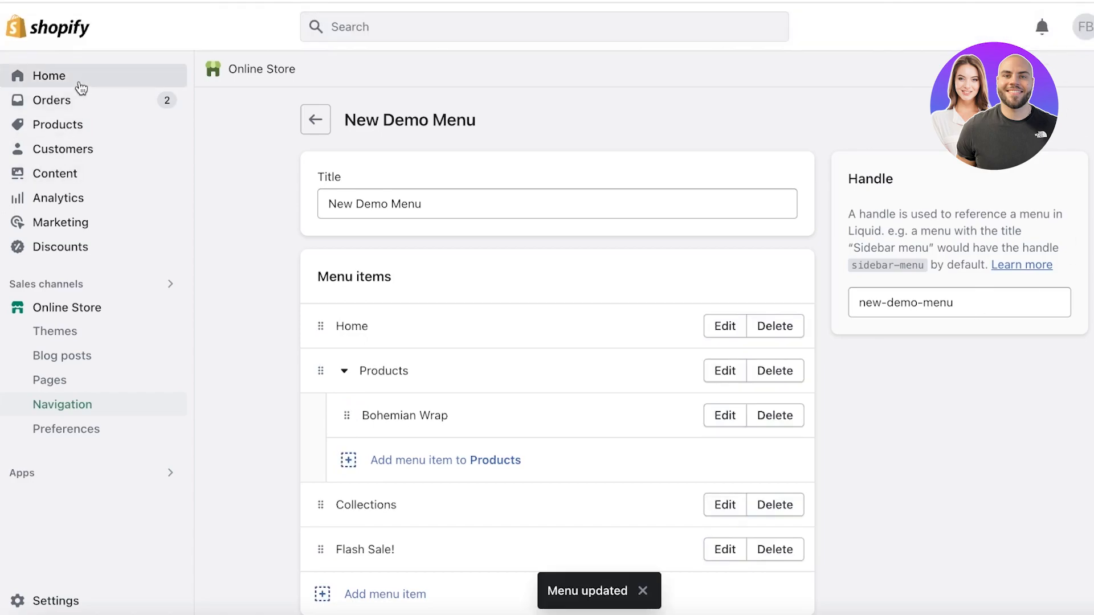
pyautogui.click(75, 81)
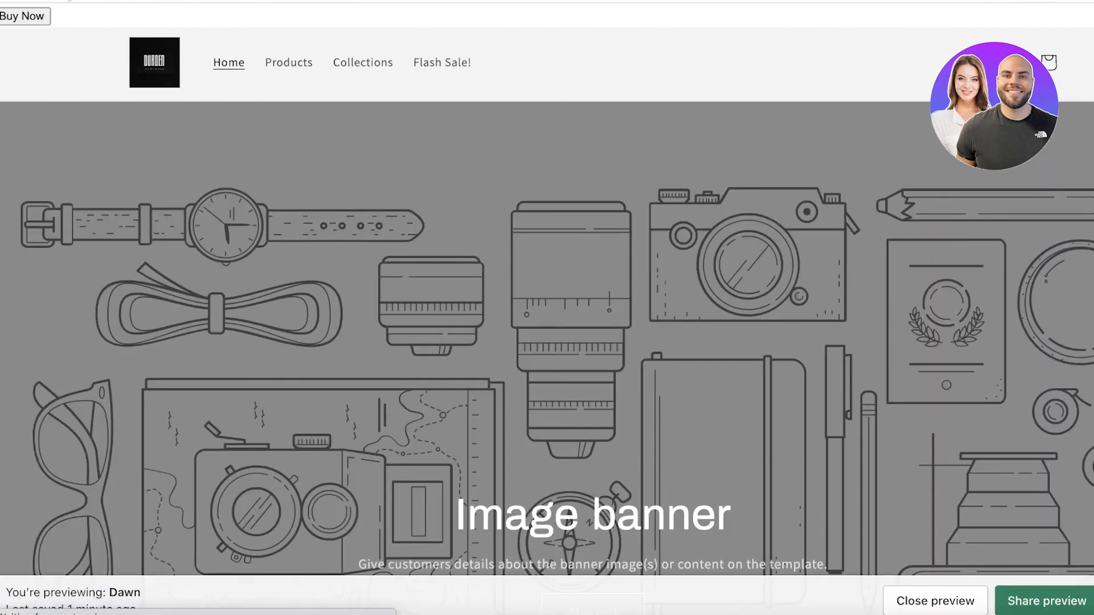
# Step: Copy the address of the Dawn store preview and load it in a new incognito browser window
pyautogui.rightClick(744, 23)
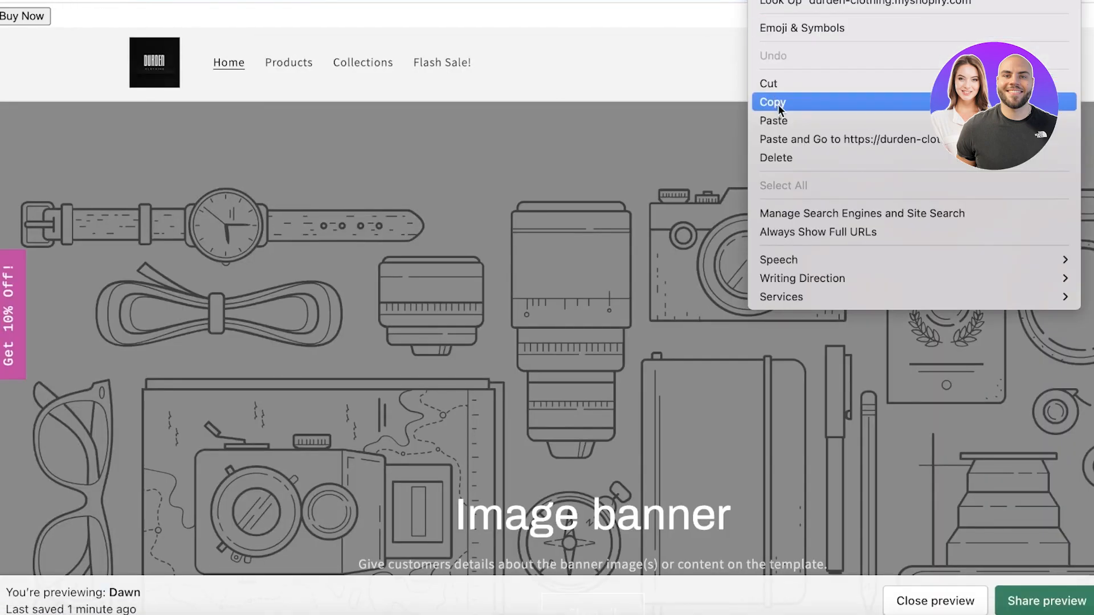
pyautogui.click(963, 103)
pyautogui.click(1084, 2)
pyautogui.click(1057, 69)
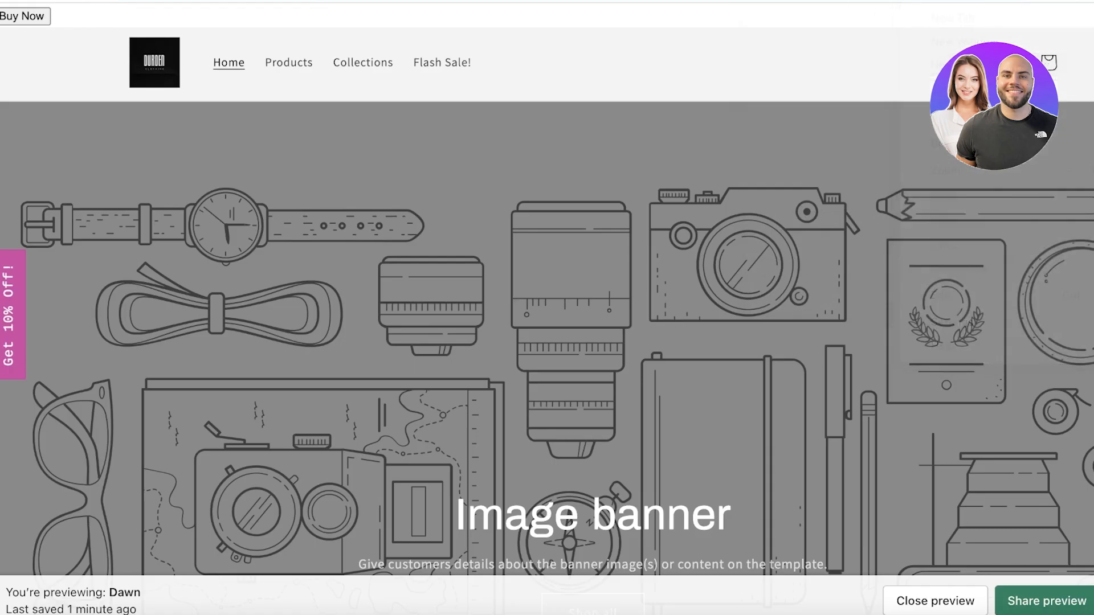
pyautogui.rightClick(793, 2)
pyautogui.click(862, 111)
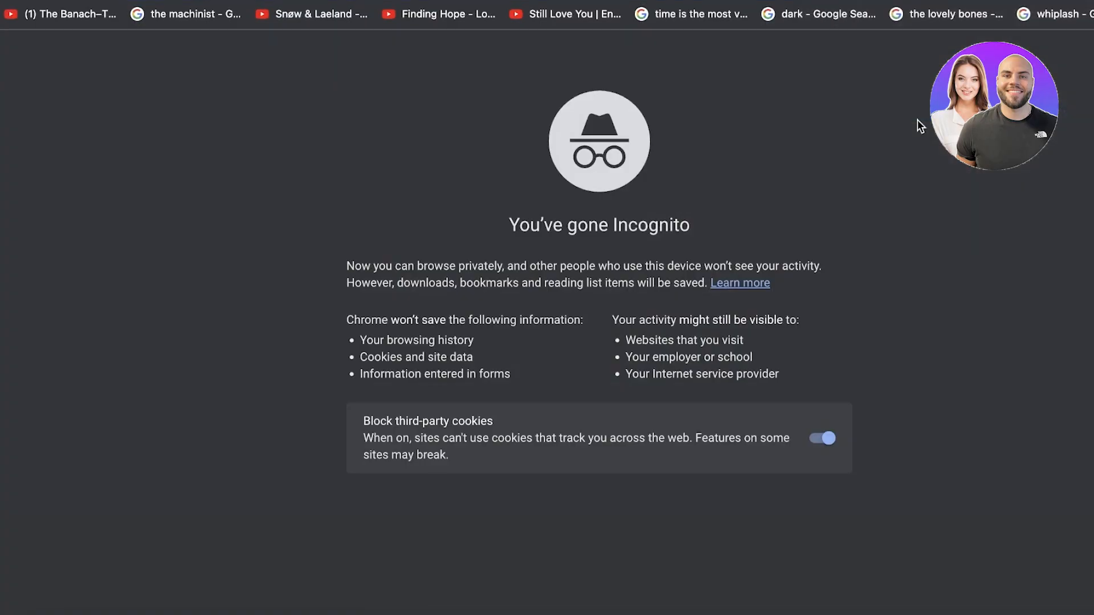
# Step: Check the nested items under Products in the storefront header, close the incognito page and return to the Shopify admin
pyautogui.click(328, 67)
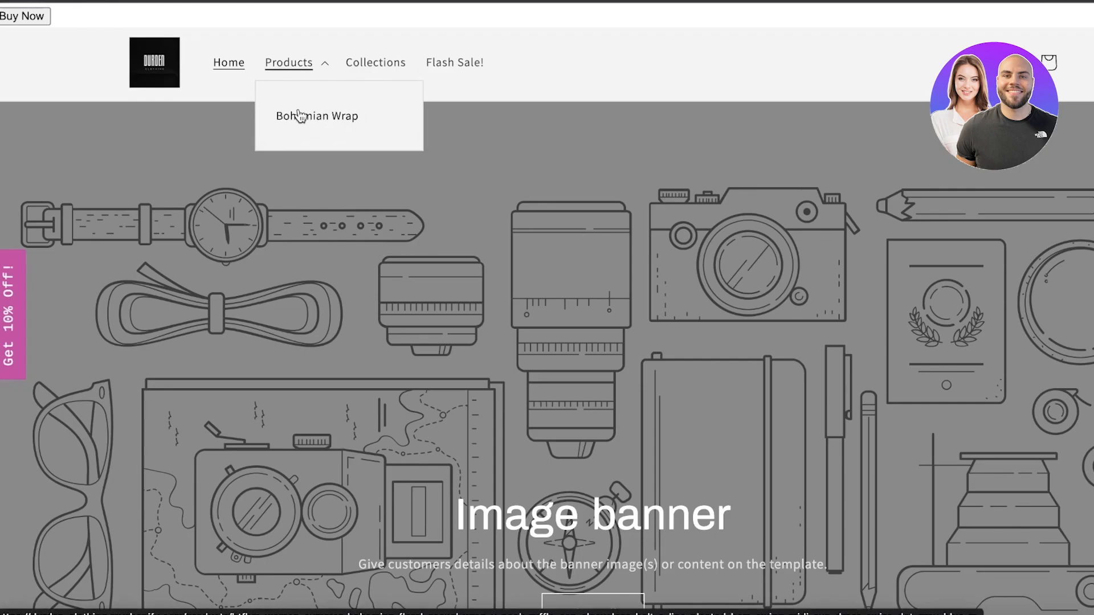
pyautogui.press('super+w')
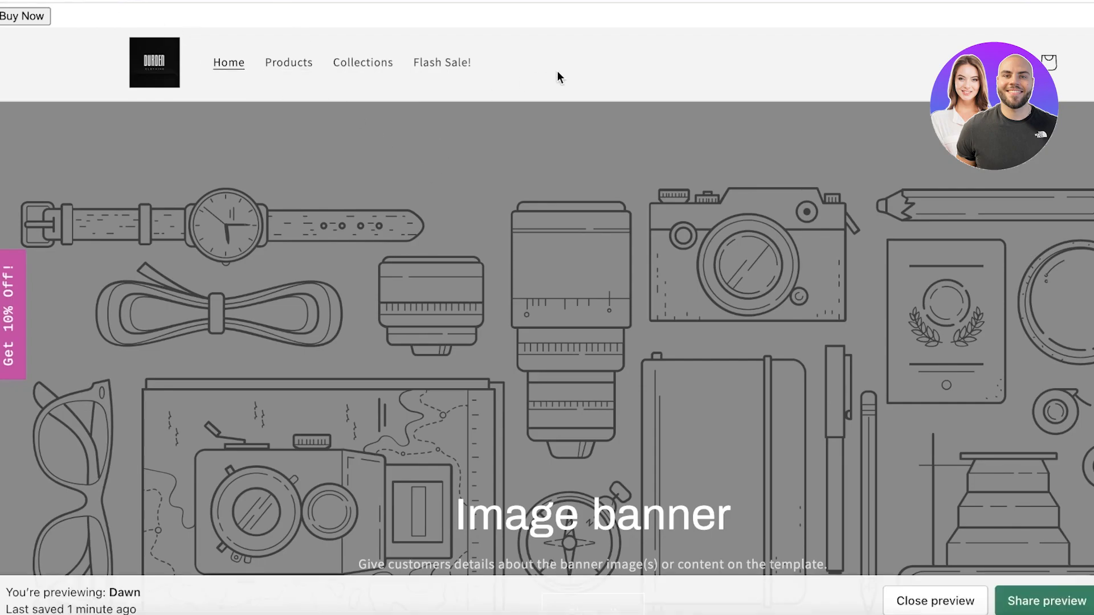
pyautogui.click(722, 1)
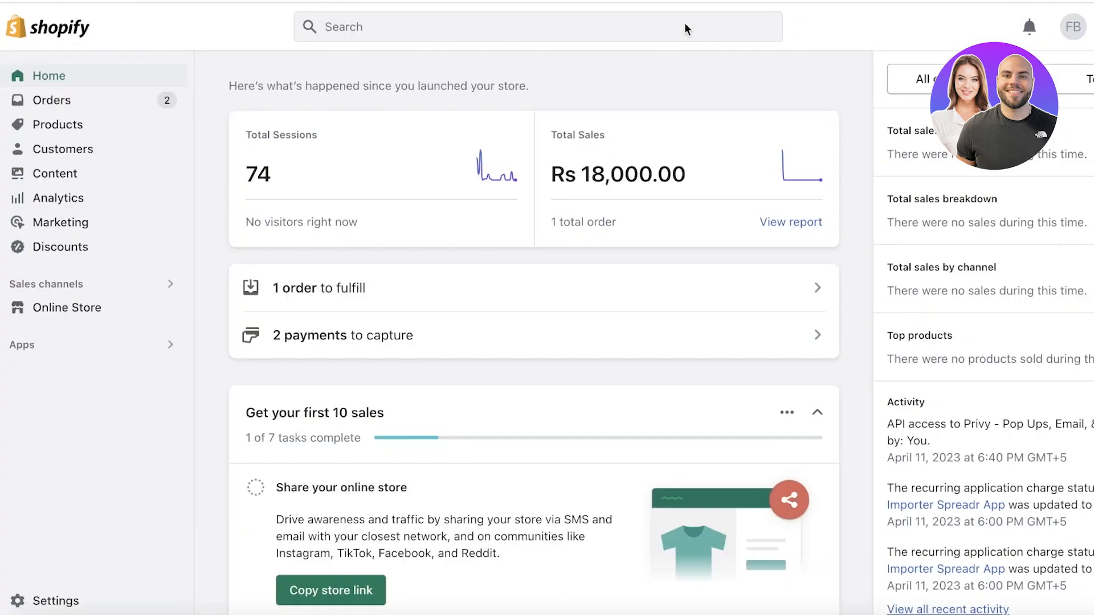